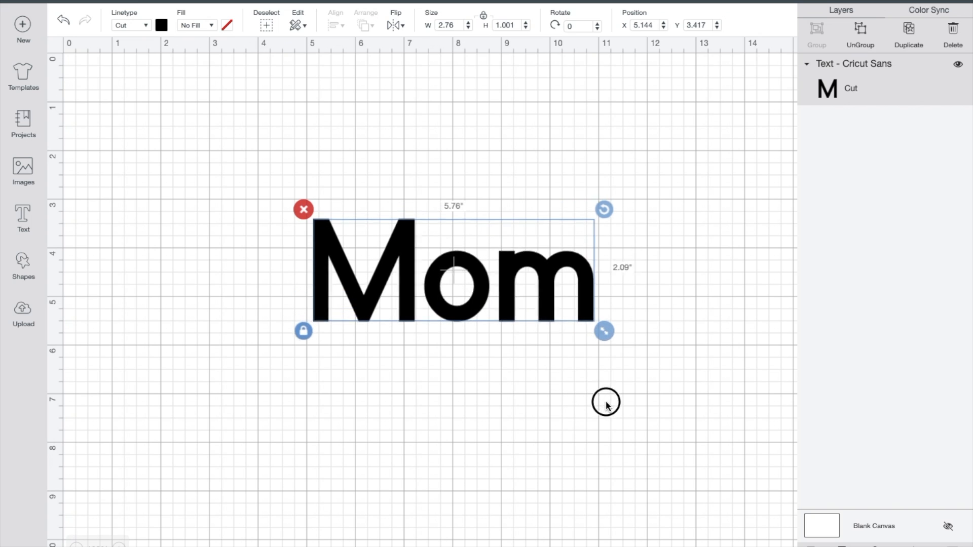
# Step: Enlarge the "Mom" text to about 6.75 × 2.45 in and reposition it in the upper middle of the canvas
pyautogui.moveTo(507, 283); pyautogui.dragTo(424, 267)
pyautogui.moveTo(525, 316); pyautogui.dragTo(567, 345)
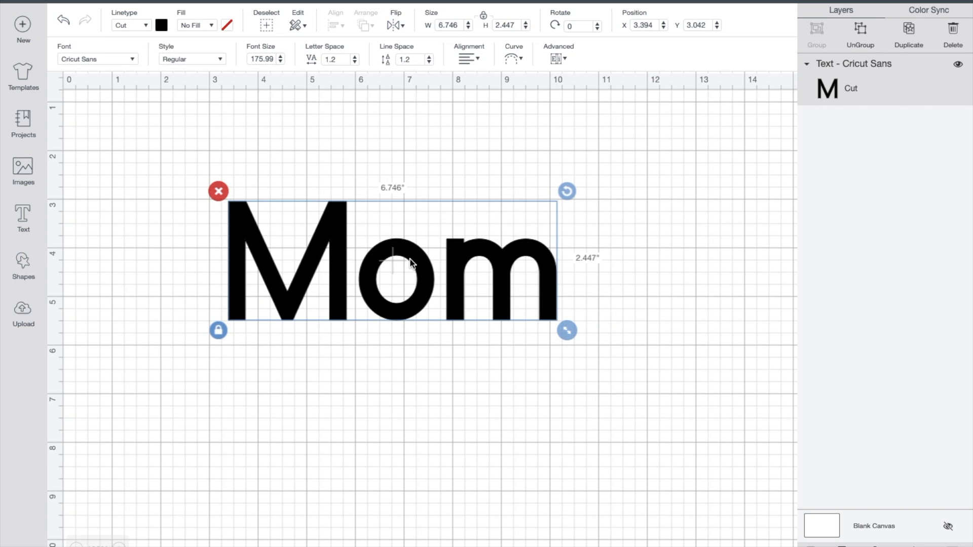
pyautogui.moveTo(419, 265); pyautogui.dragTo(263, 132)
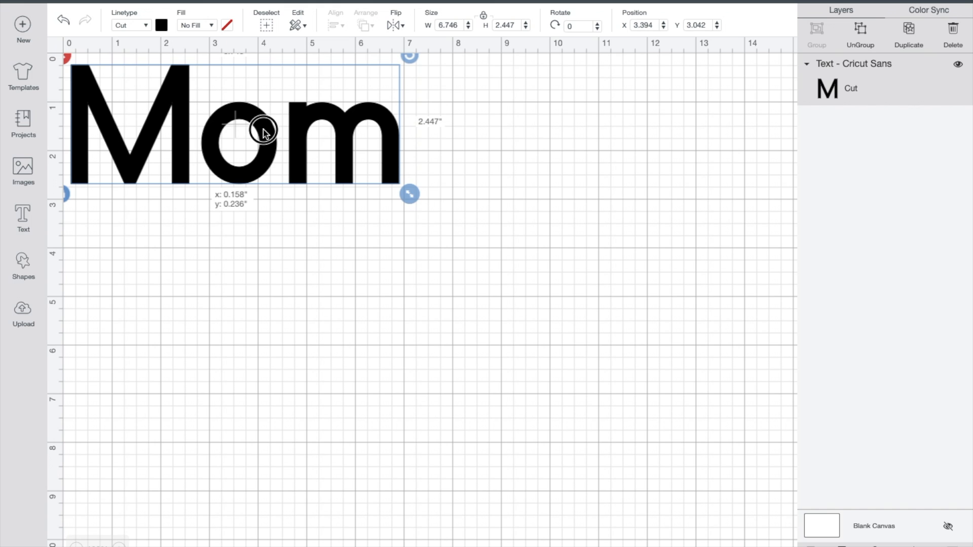
pyautogui.moveTo(263, 132); pyautogui.dragTo(393, 232)
pyautogui.click(130, 313)
# Step: Add a text layer in the I Love Glitter font with two first names joined by an underscore and enclosed in square brackets
pyautogui.click(23, 218)
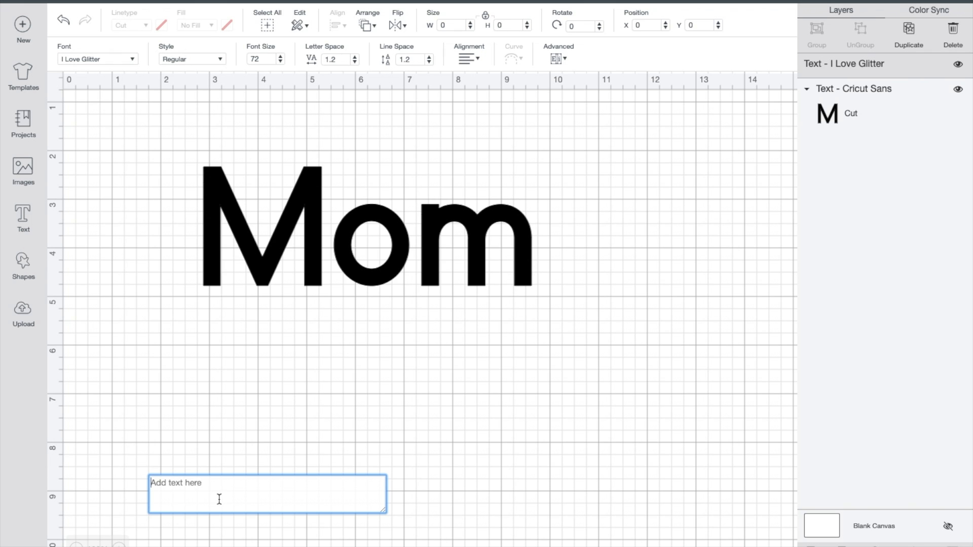
pyautogui.write('[')
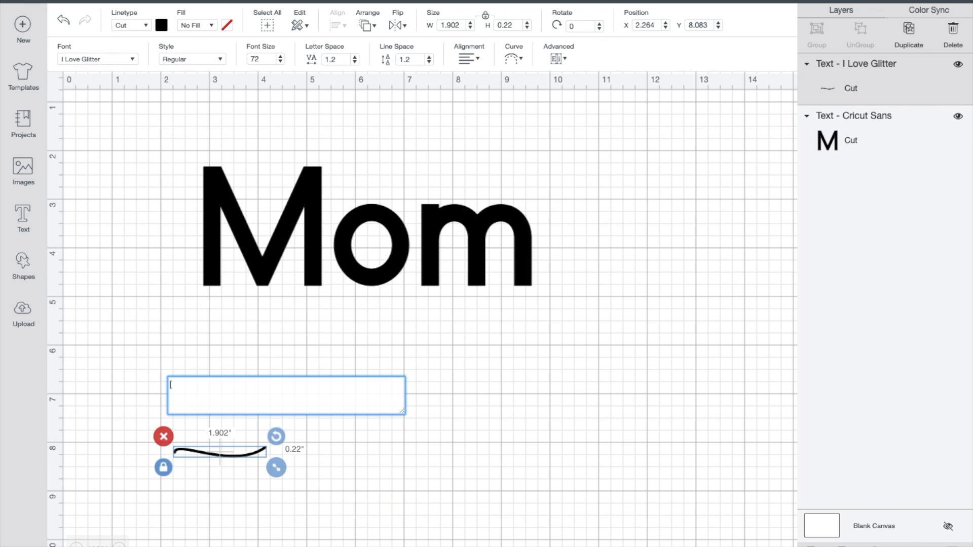
pyautogui.write('Grac')
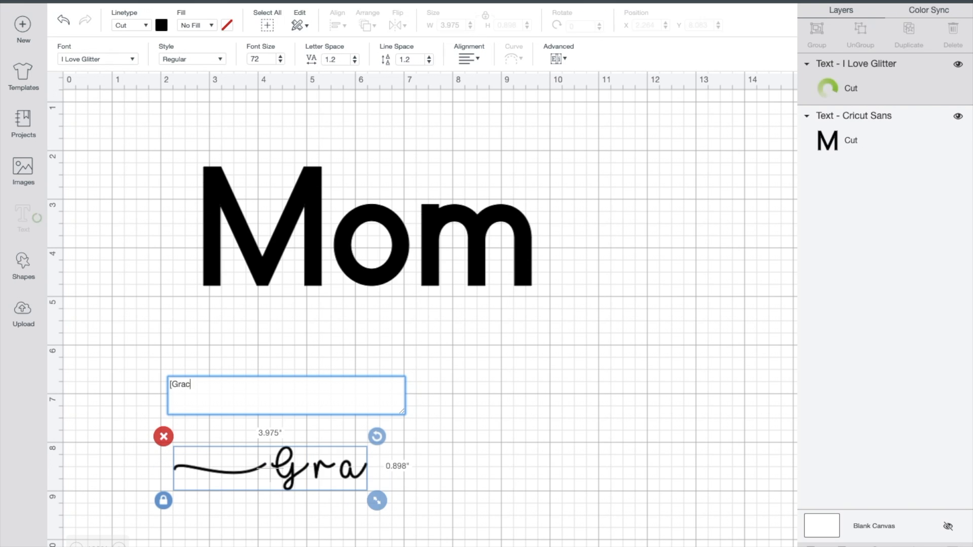
pyautogui.write('elynn')
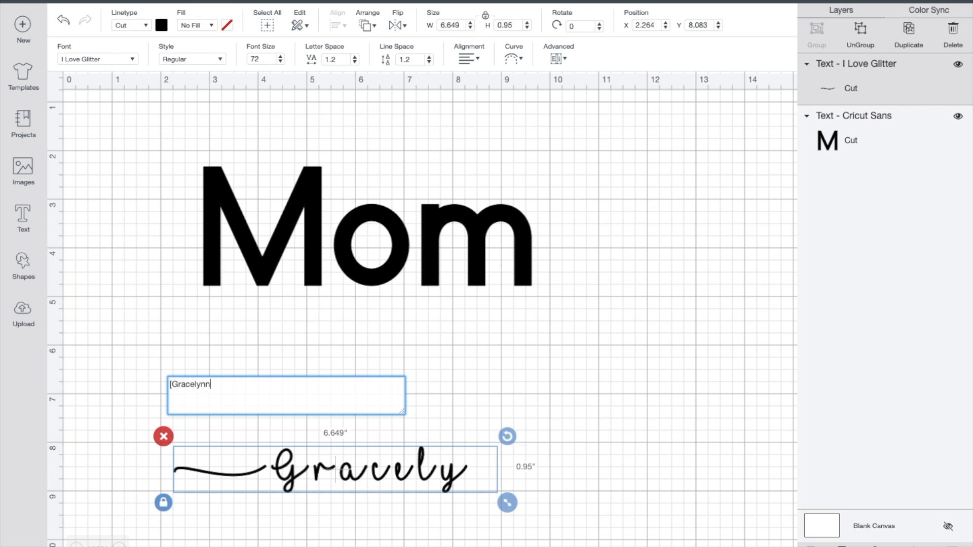
pyautogui.write('_')
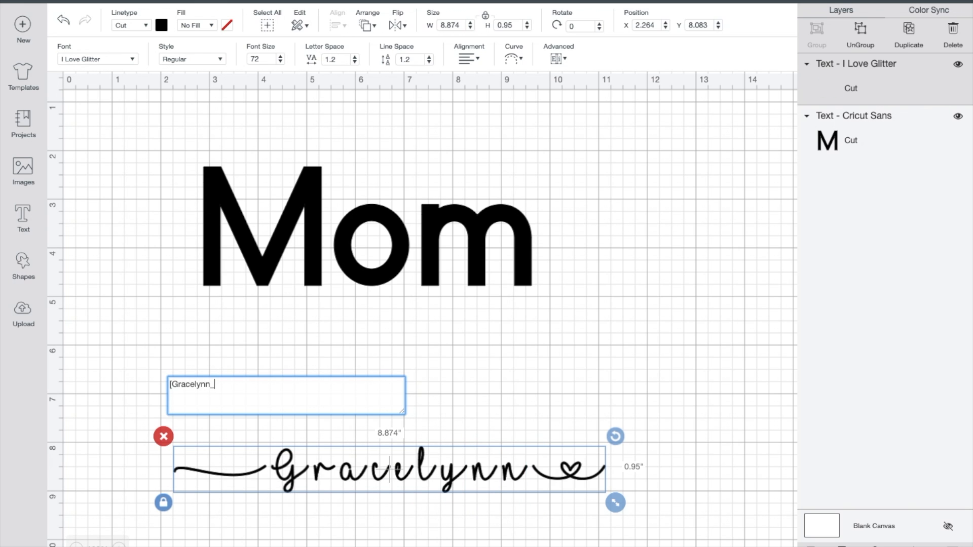
pyautogui.write('Mason')
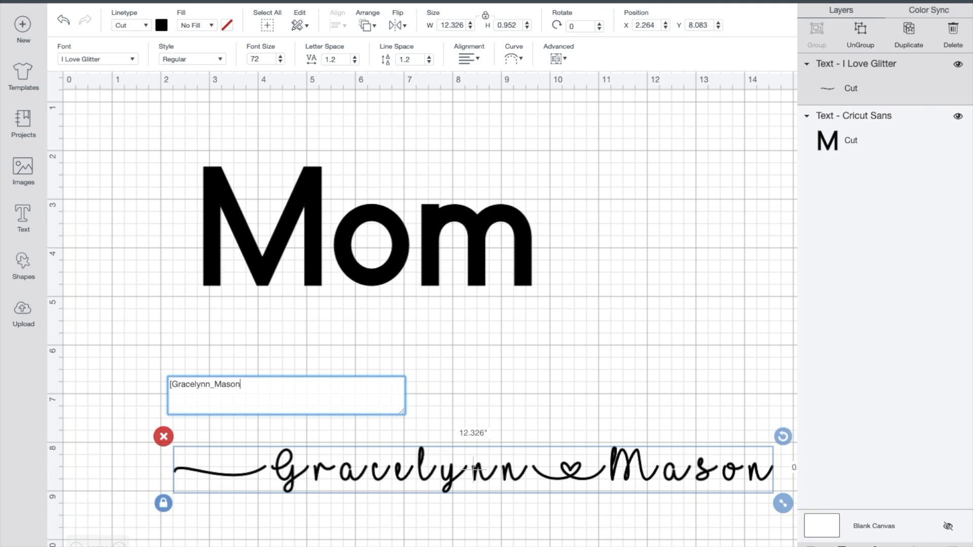
pyautogui.write(']')
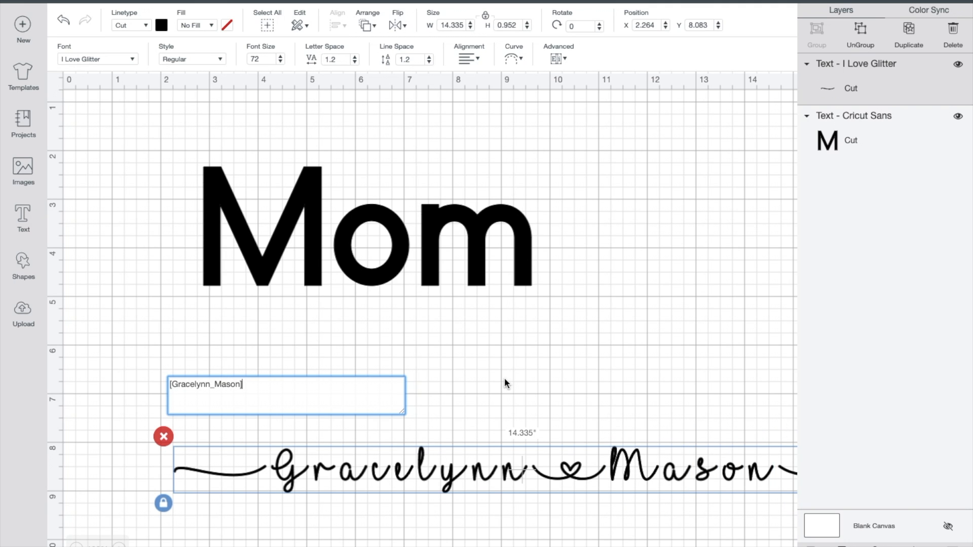
pyautogui.click(531, 392)
# Step: Shrink the script names text to about 10.8 in wide, try it over "Mom", and place it below the word
pyautogui.moveTo(515, 467); pyautogui.dragTo(400, 427)
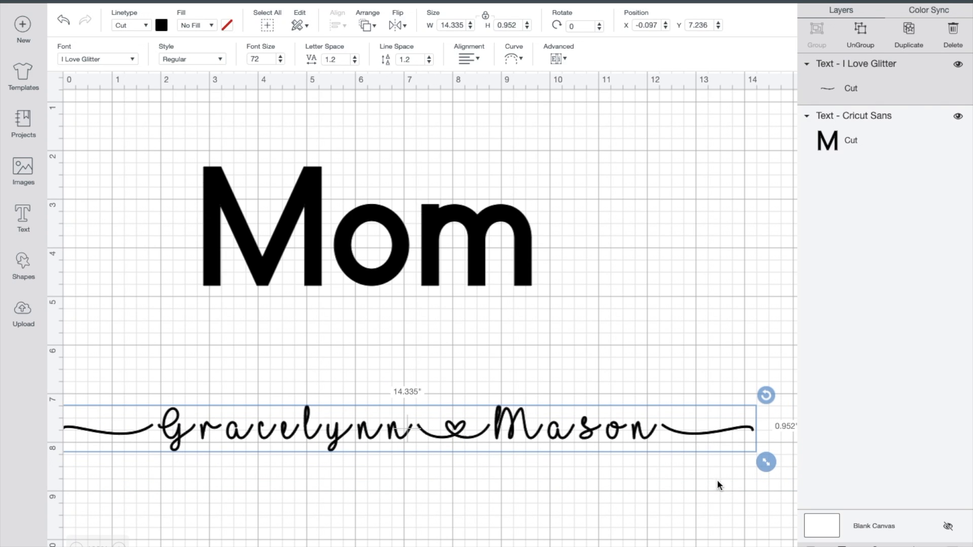
pyautogui.moveTo(766, 461); pyautogui.dragTo(647, 435)
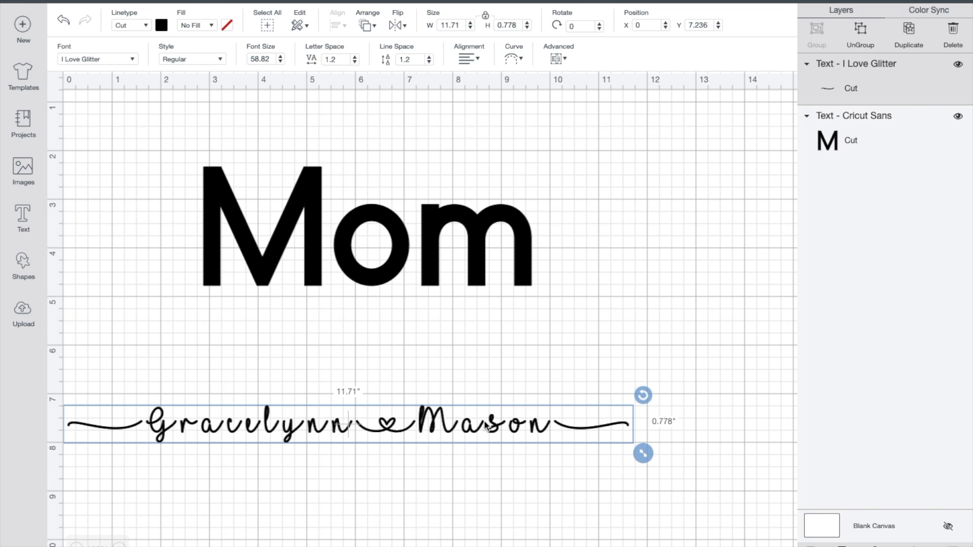
pyautogui.moveTo(424, 371); pyautogui.dragTo(422, 411)
pyautogui.moveTo(353, 426); pyautogui.dragTo(402, 370)
pyautogui.click(384, 491)
pyautogui.moveTo(385, 425); pyautogui.dragTo(384, 235)
pyautogui.moveTo(643, 264); pyautogui.dragTo(602, 263)
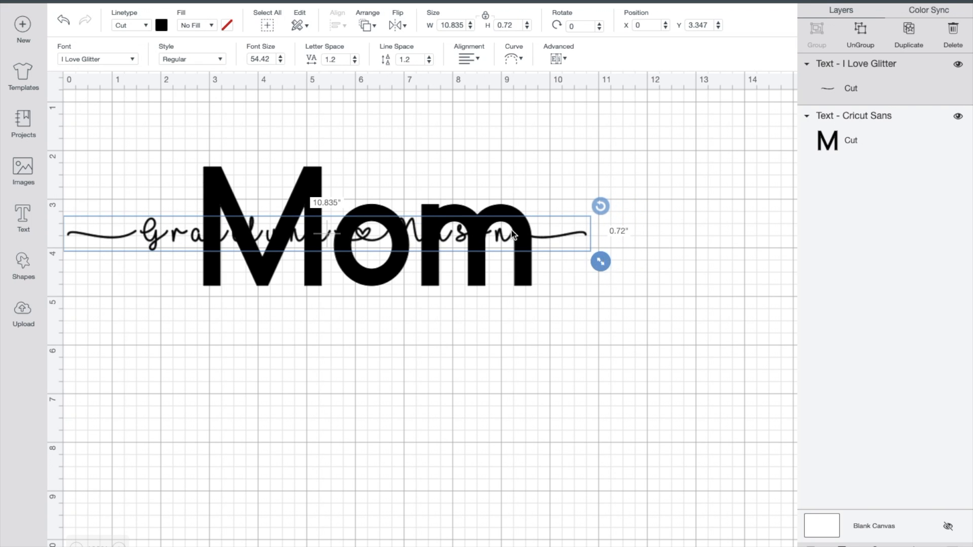
pyautogui.moveTo(181, 235); pyautogui.dragTo(224, 398)
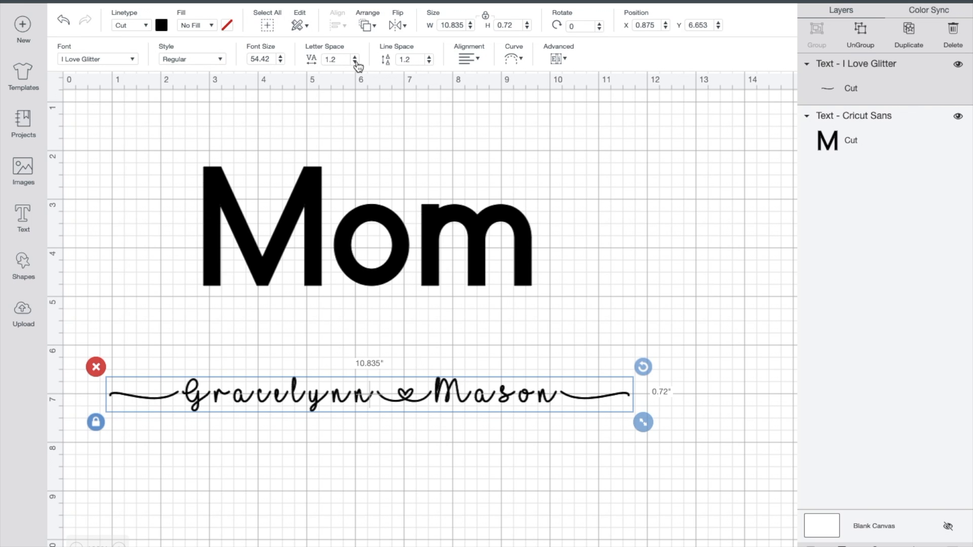
# Step: Reduce the letter space of the script names text to -0.1
pyautogui.click(355, 63)
pyautogui.click(355, 62)
pyautogui.click(355, 62)
pyautogui.click(355, 62)
pyautogui.click(354, 62)
pyautogui.click(355, 62)
pyautogui.click(355, 62)
pyautogui.click(354, 62)
pyautogui.click(355, 62)
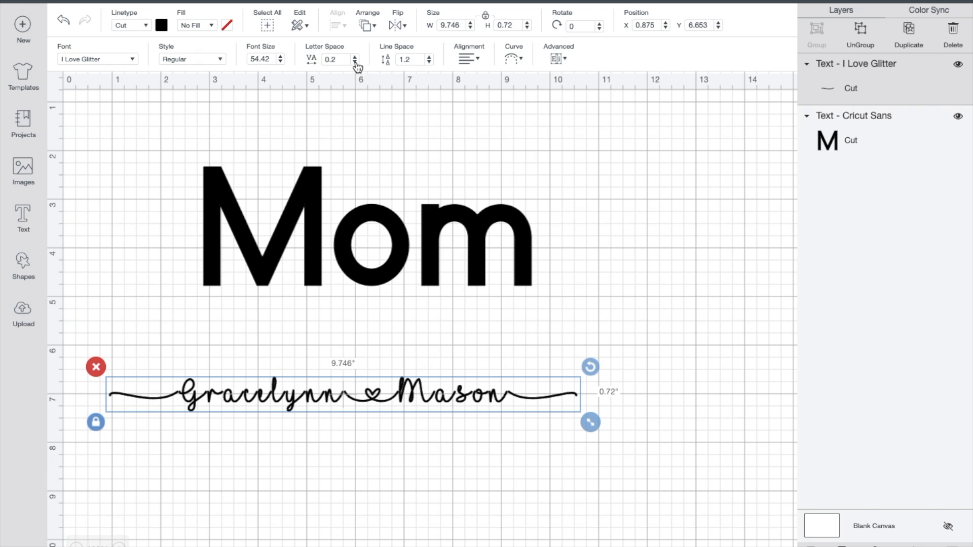
pyautogui.click(355, 62)
pyautogui.click(355, 62)
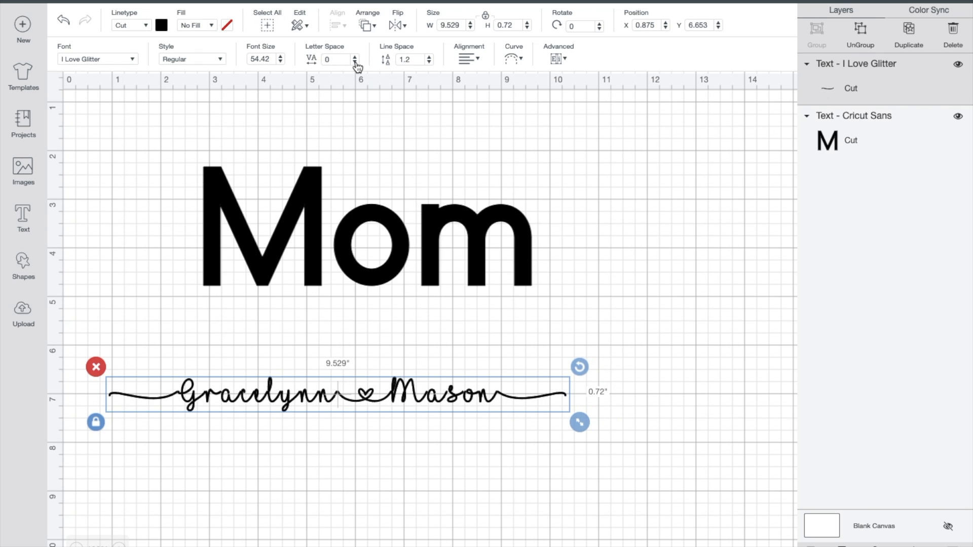
pyautogui.click(355, 62)
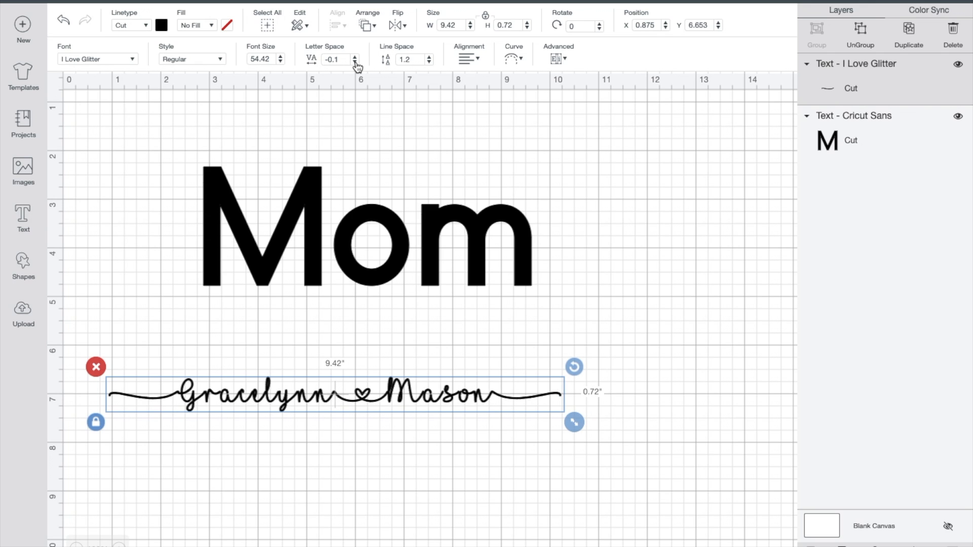
# Step: Raise the letter space of the script names text to 0.3
pyautogui.click(356, 54)
pyautogui.click(356, 57)
pyautogui.click(356, 57)
pyautogui.click(356, 58)
pyautogui.click(356, 58)
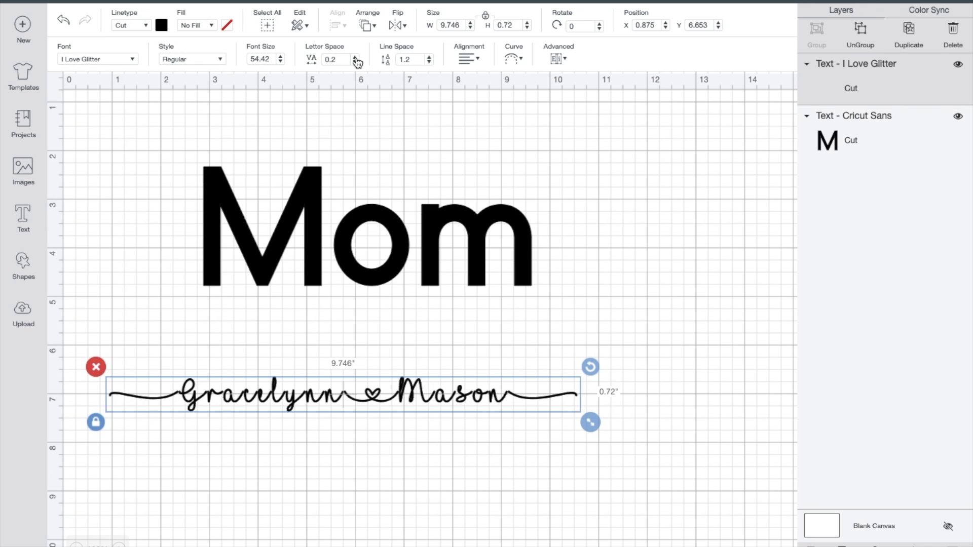
pyautogui.click(356, 58)
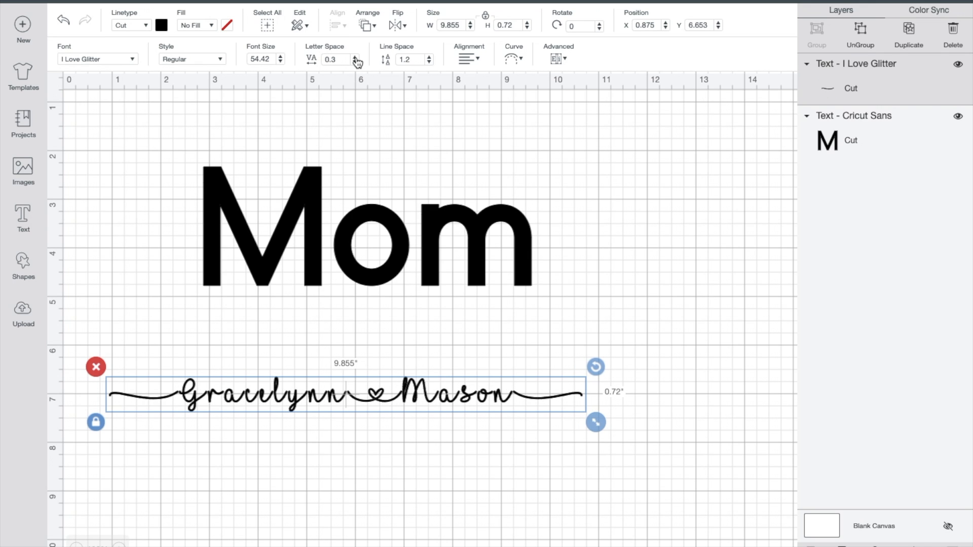
# Step: Tighten the letter space of the names text to -0.5 and weld its letters into one shape
pyautogui.click(355, 62)
pyautogui.click(355, 62)
pyautogui.click(355, 62)
pyautogui.click(355, 62)
pyautogui.click(355, 62)
pyautogui.click(355, 62)
pyautogui.click(355, 61)
pyautogui.click(355, 62)
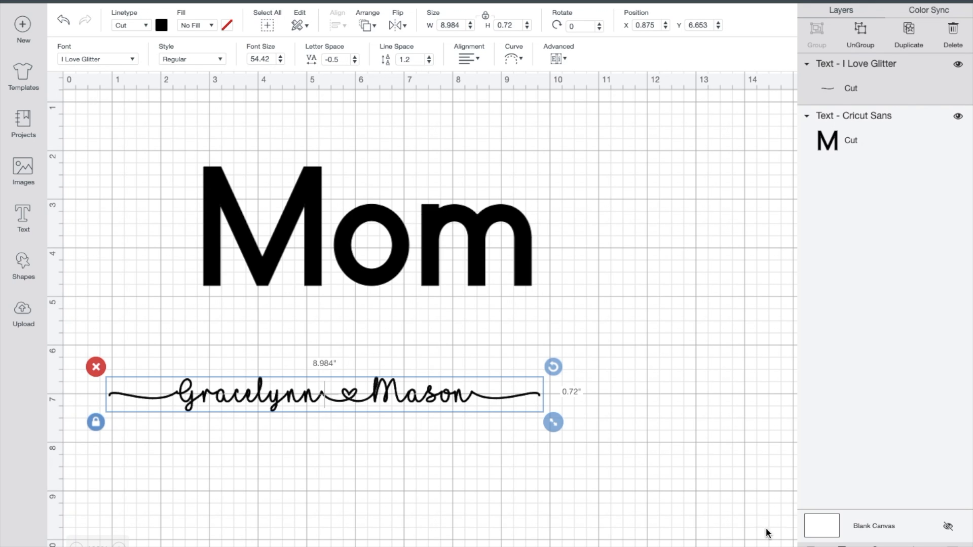
pyautogui.click(842, 546)
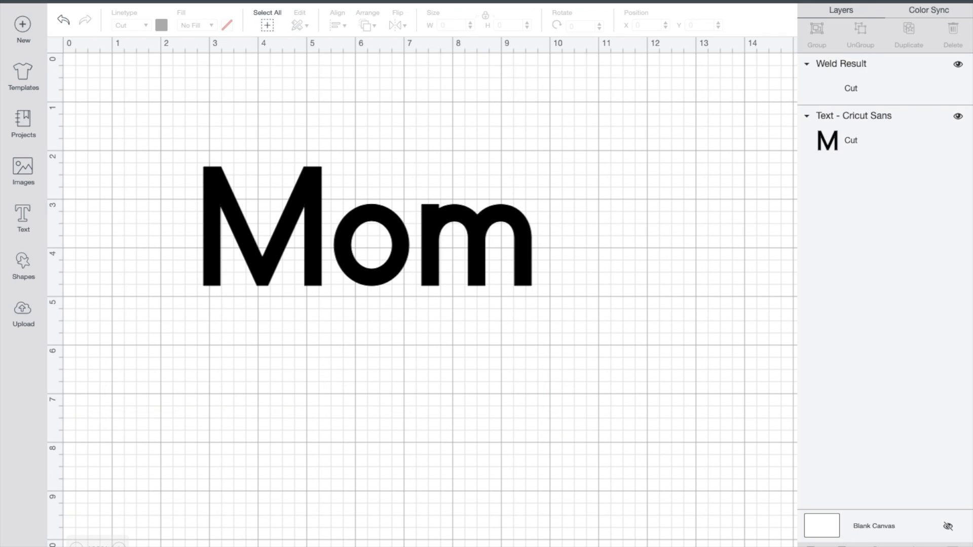
# Step: Place the welded names across the middle of "Mom" and enlarge them to about 10.7 in wide
pyautogui.moveTo(406, 397); pyautogui.dragTo(430, 234)
pyautogui.moveTo(580, 262); pyautogui.dragTo(652, 279)
pyautogui.moveTo(582, 245); pyautogui.dragTo(528, 252)
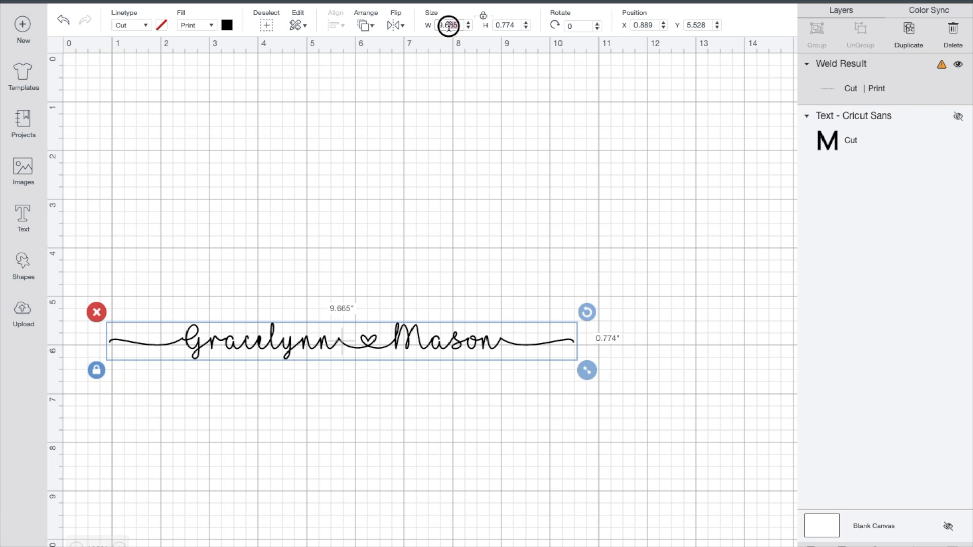
# Step: Set the width of the welded print-fill names to 9.25 in and shift them to about X 0.43 in
pyautogui.moveTo(448, 26); pyautogui.dragTo(444, 27)
pyautogui.write('25')
pyautogui.press('Return')
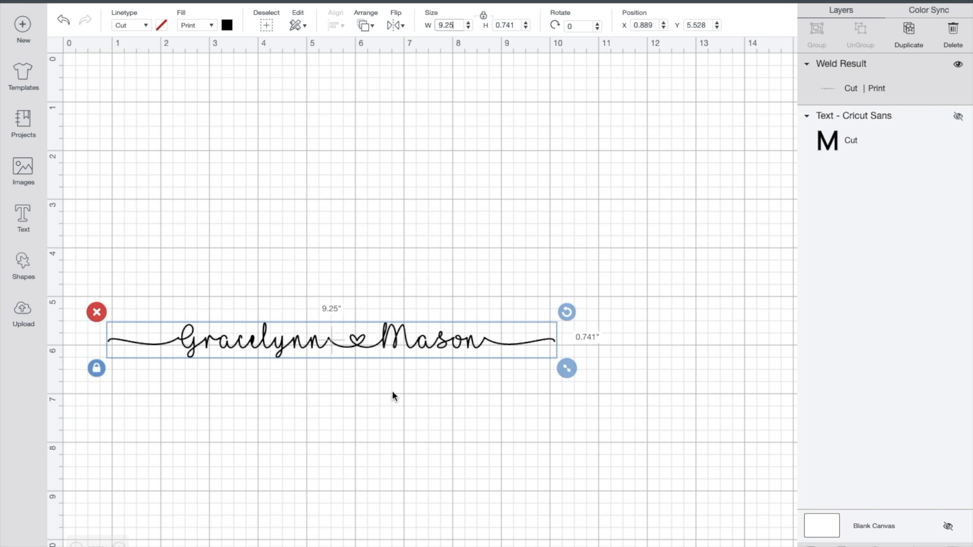
pyautogui.moveTo(412, 352); pyautogui.dragTo(389, 350)
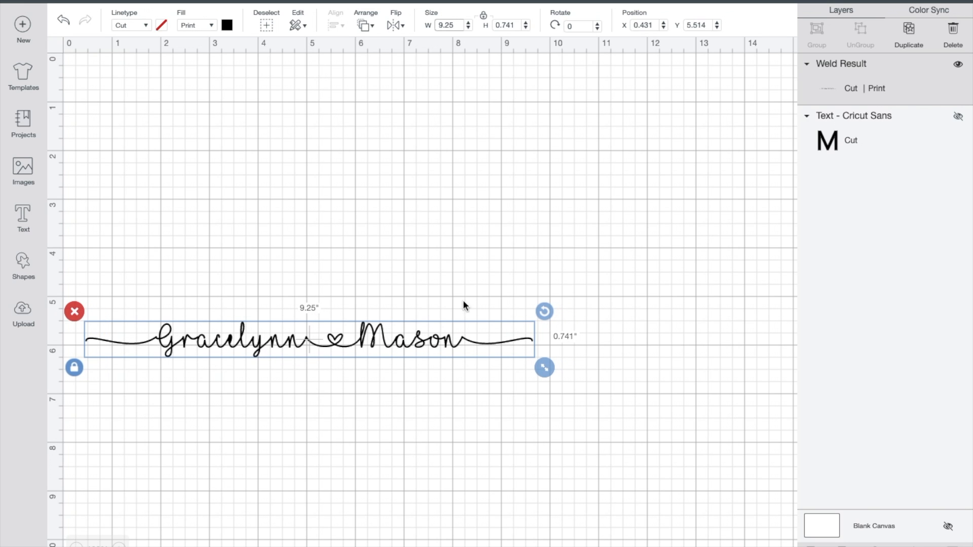
# Step: Send the names design through the mat preview to the printer setup, enable Use System Dialog, and start printing with bleed on
pyautogui.click(897, 3)
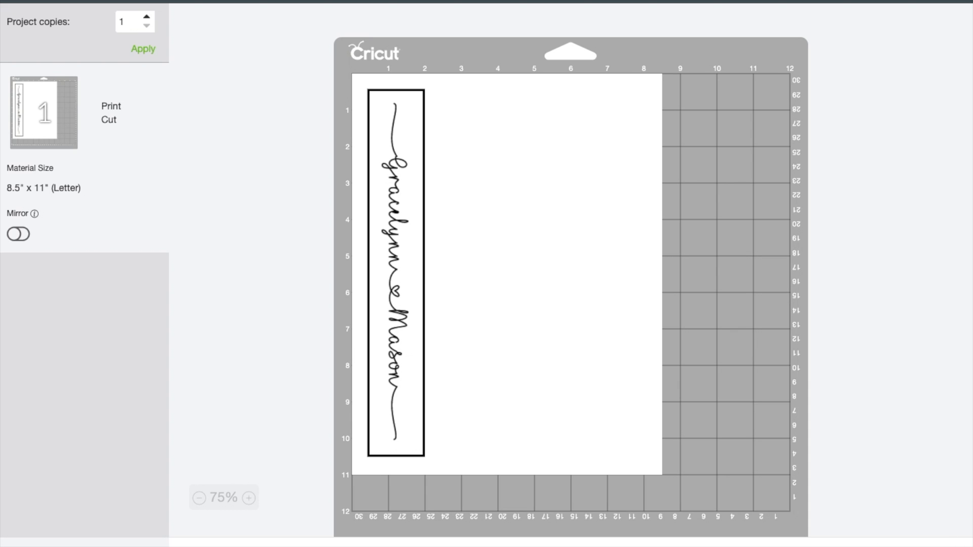
pyautogui.click(886, 546)
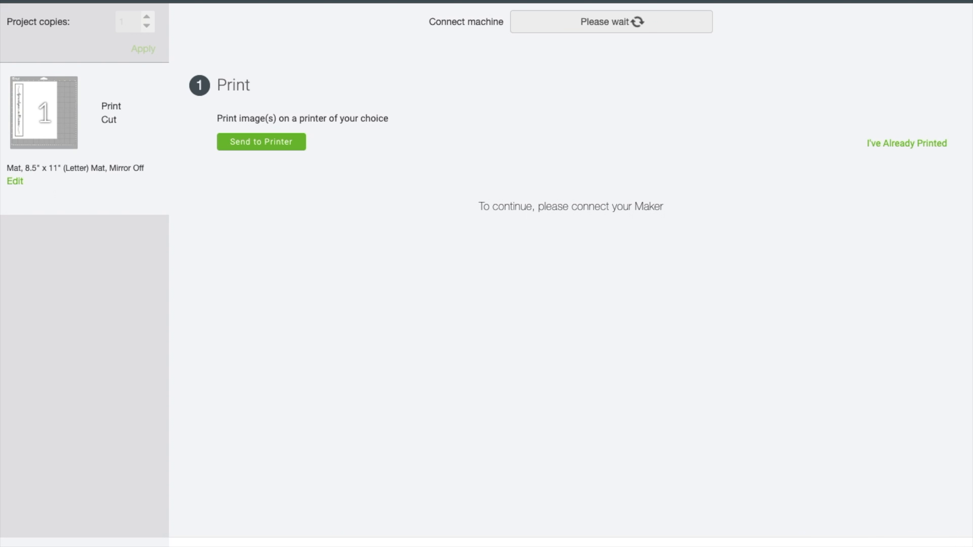
pyautogui.click(293, 142)
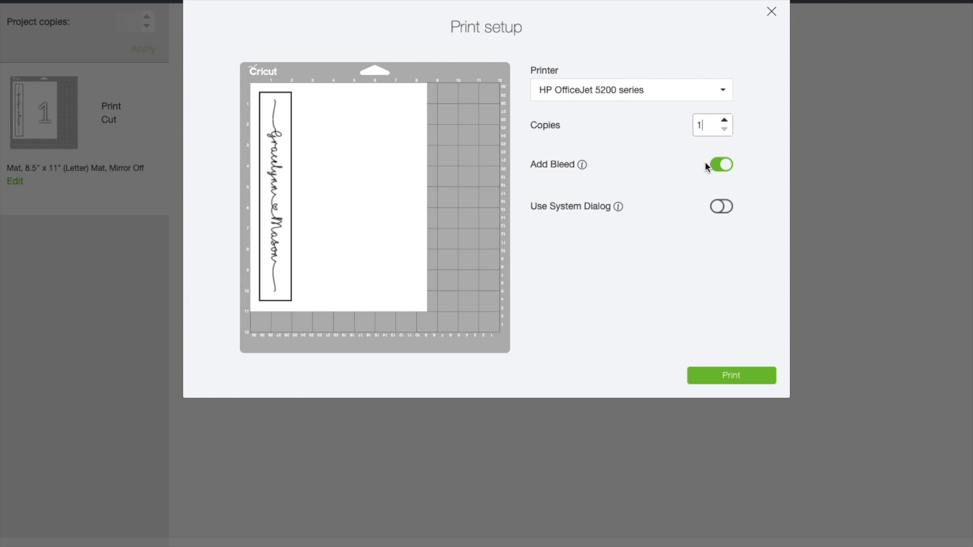
pyautogui.click(721, 203)
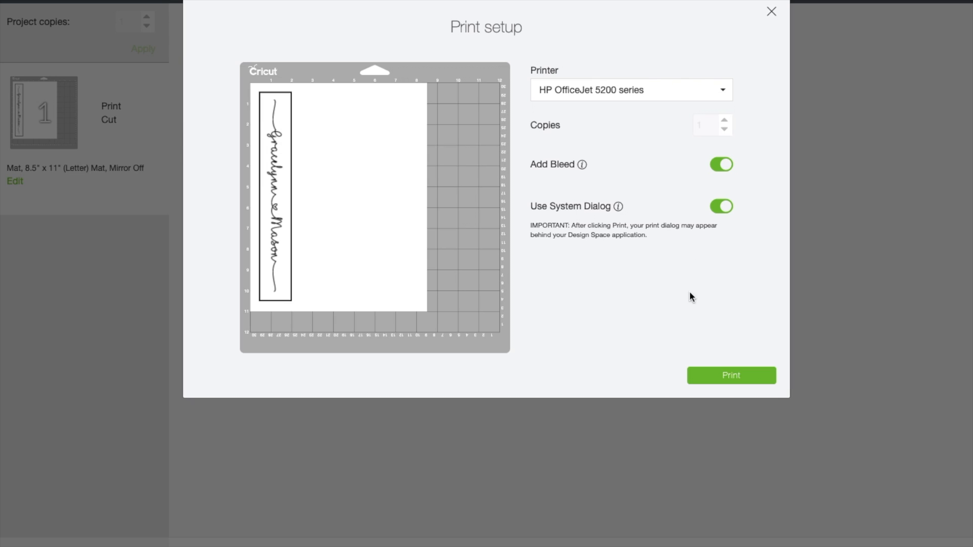
pyautogui.click(706, 377)
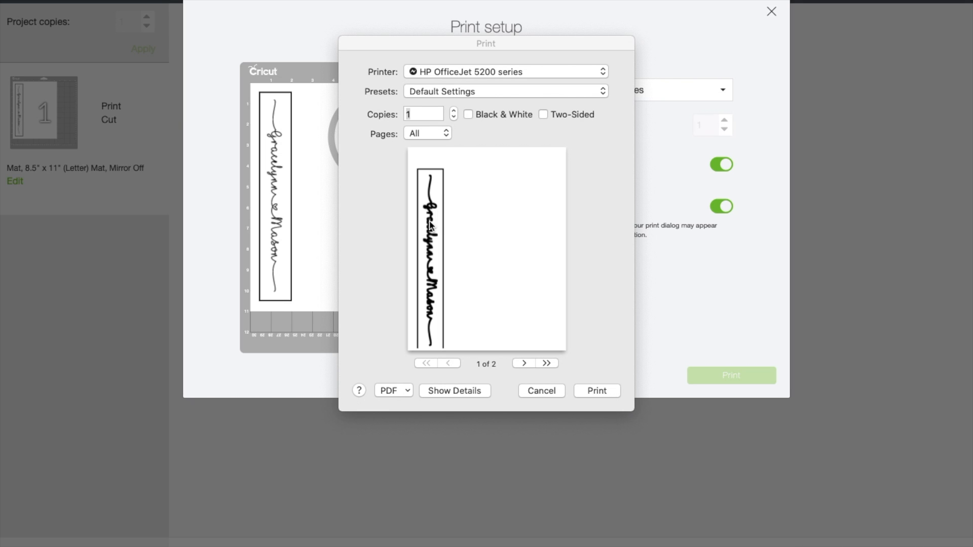
# Step: Open the print output as a PDF in Preview and zoom out to show the full page
pyautogui.click(402, 391)
pyautogui.click(349, 338)
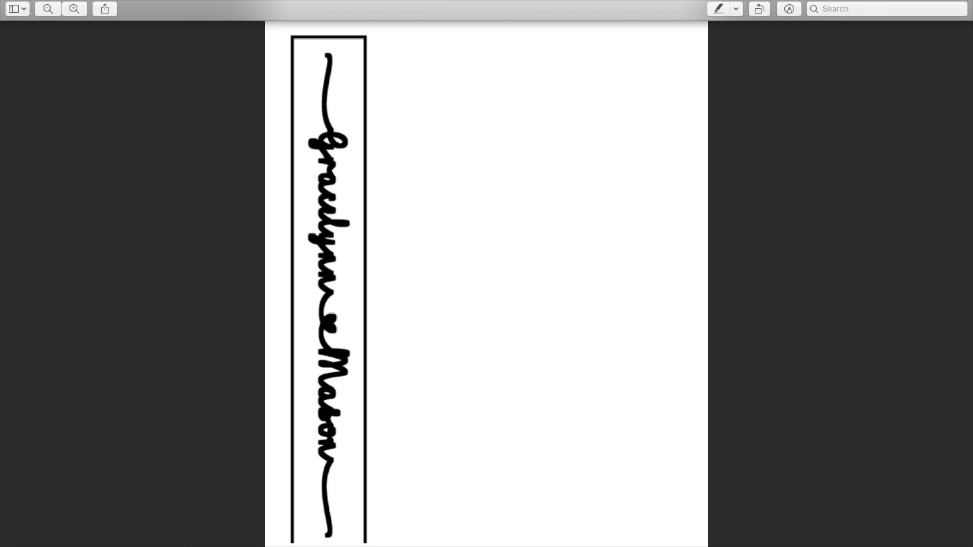
pyautogui.click(54, 8)
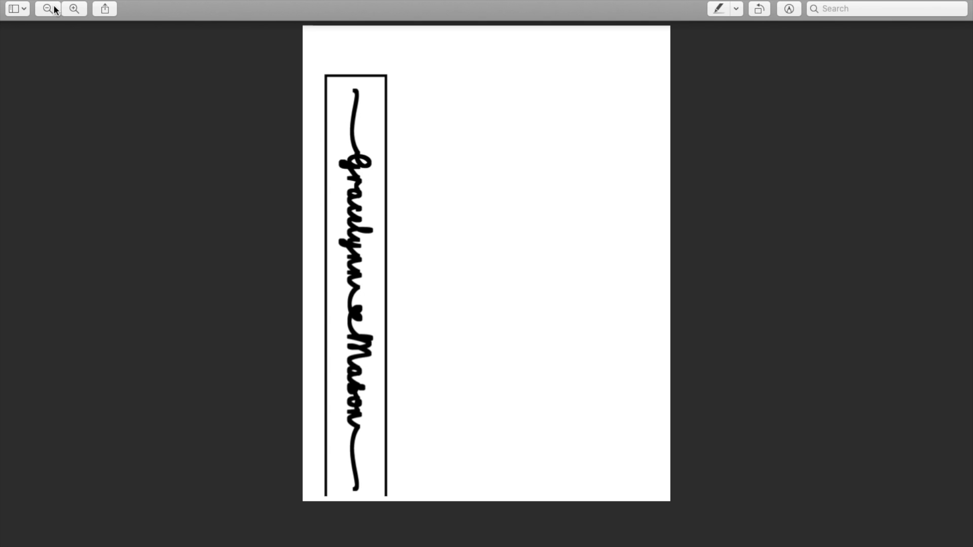
# Step: Switch back to Cricut Design Space and upload the newest screenshot of the thickened names as an image
pyautogui.moveTo(707, 546)
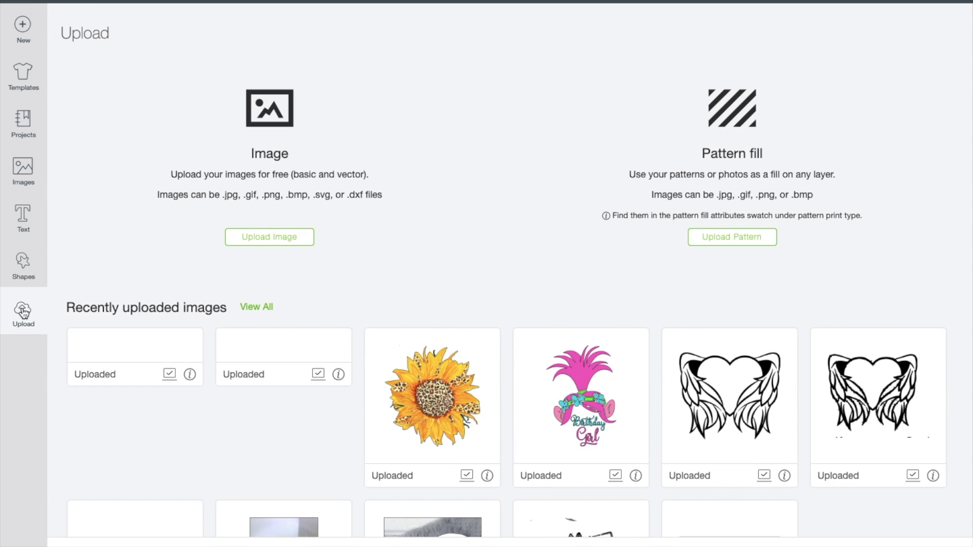
pyautogui.click(236, 242)
pyautogui.click(529, 274)
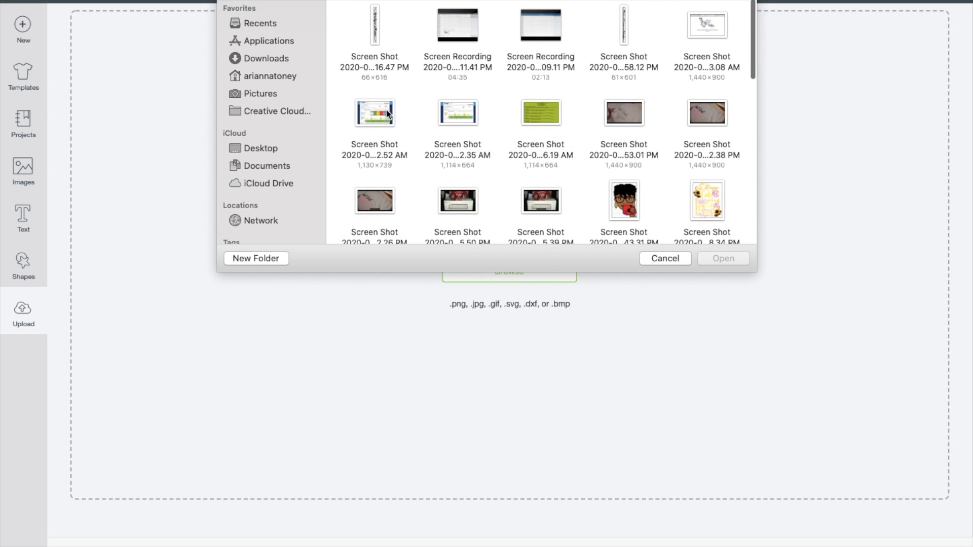
pyautogui.click(376, 29)
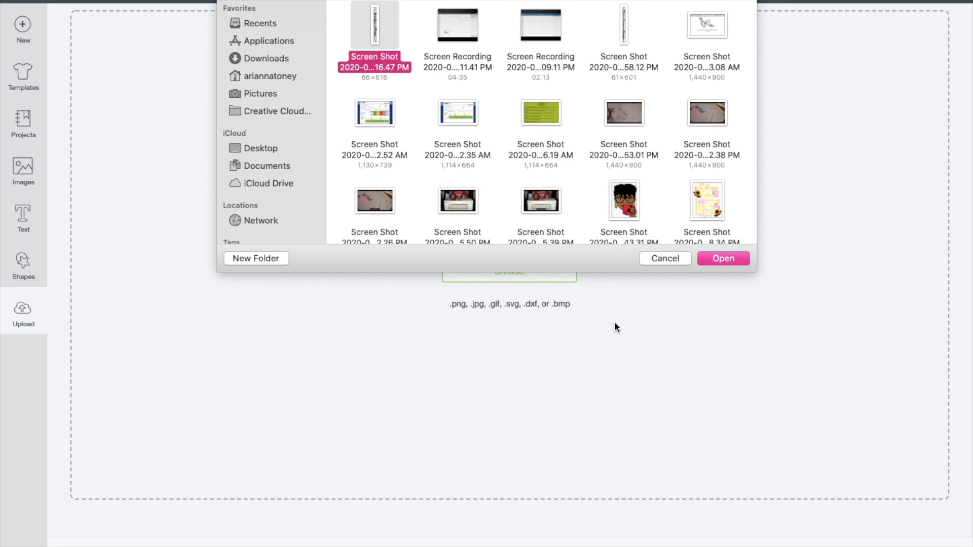
pyautogui.click(721, 258)
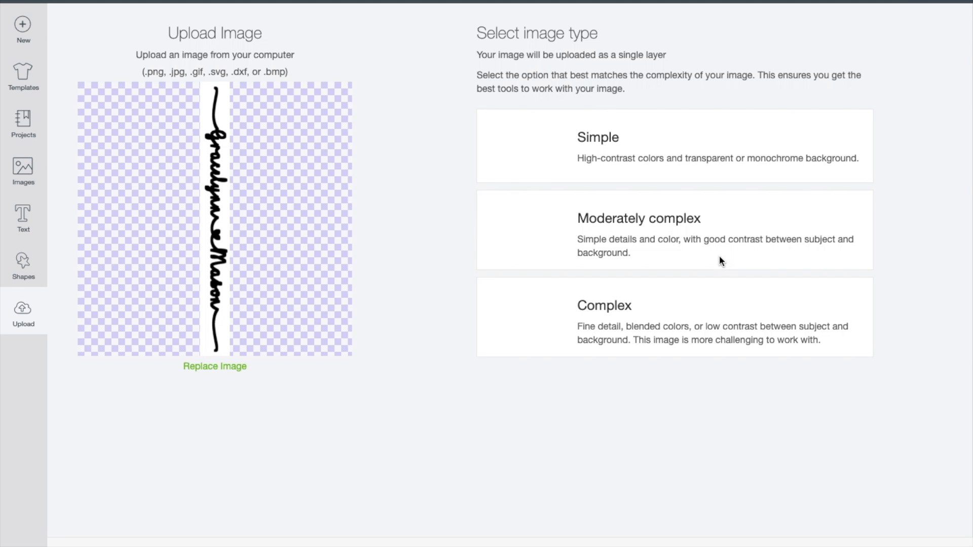
# Step: Classify the uploaded names image as Complex, erase its white background, and save it as a cut image
pyautogui.click(618, 318)
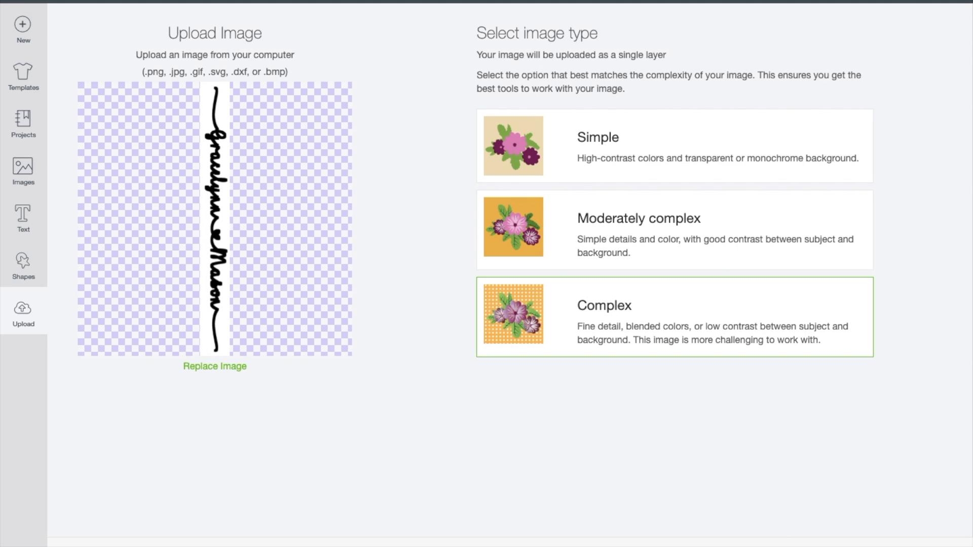
pyautogui.click(893, 546)
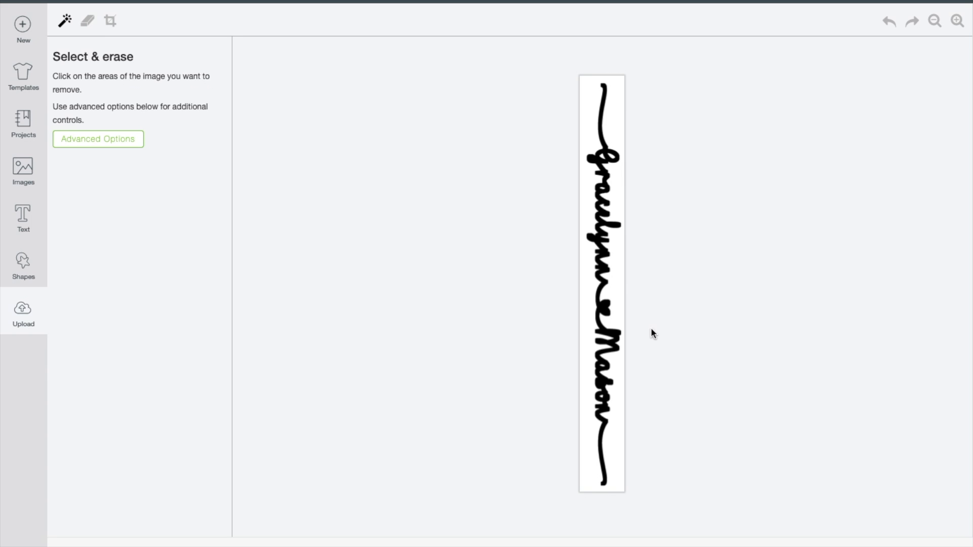
pyautogui.click(614, 290)
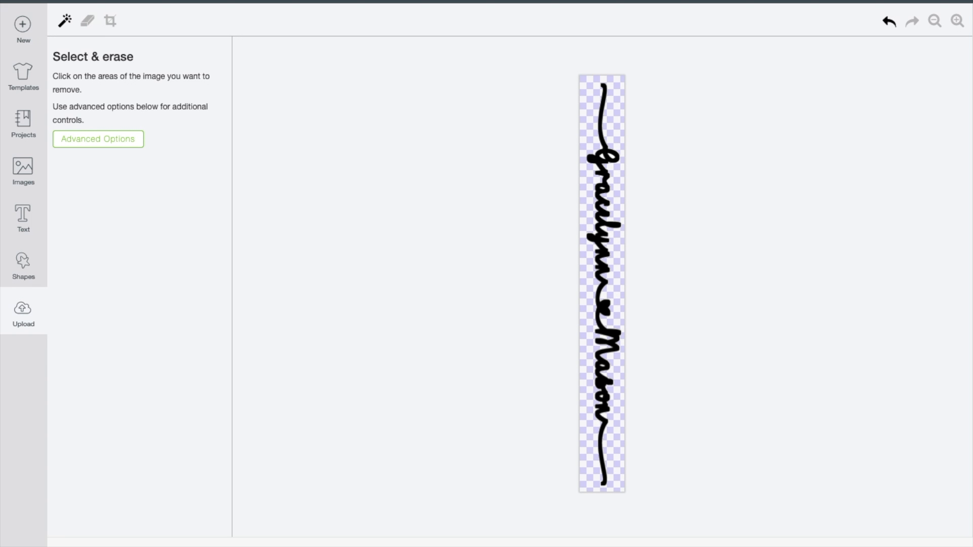
pyautogui.click(878, 543)
pyautogui.click(679, 295)
pyautogui.click(895, 543)
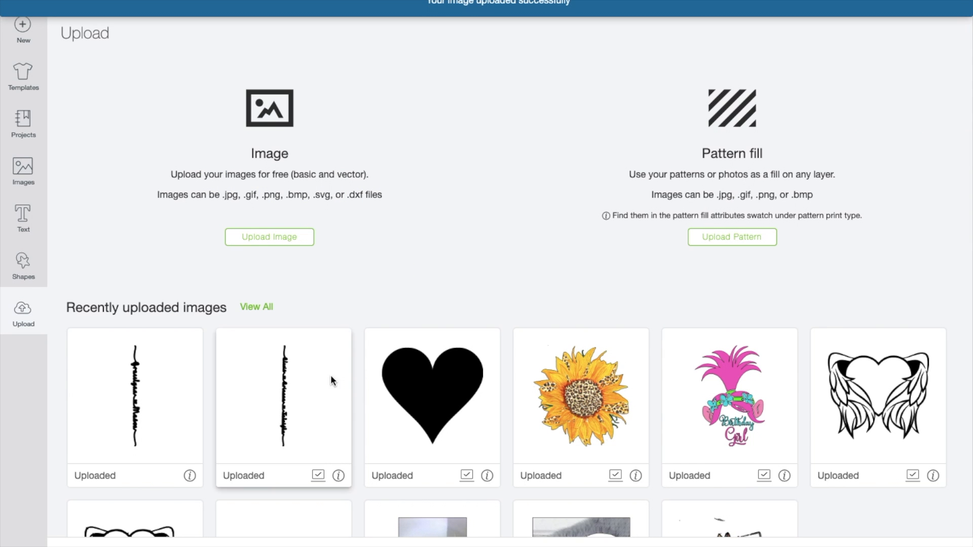
# Step: Insert the newly uploaded thickened names onto the canvas and unhide the "Mom" text layer
pyautogui.click(148, 385)
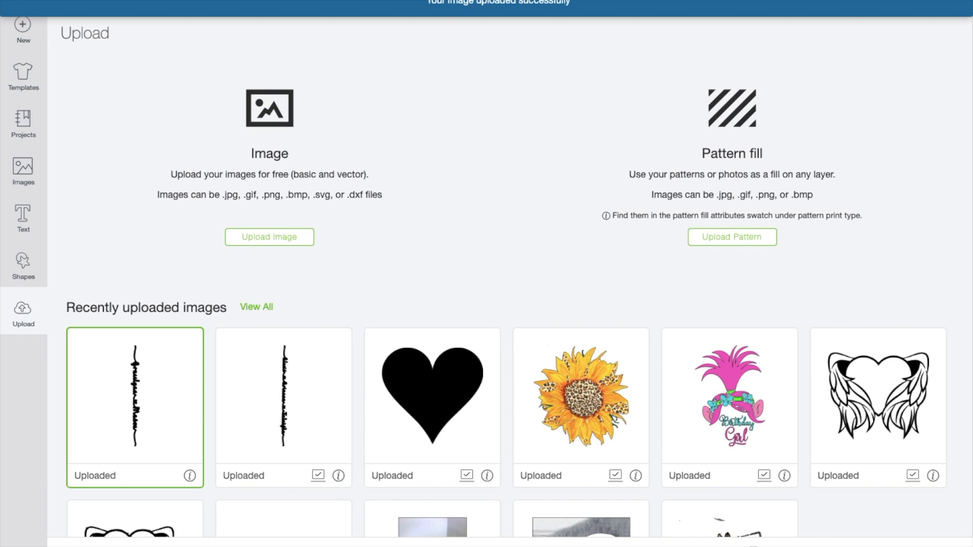
pyautogui.click(930, 546)
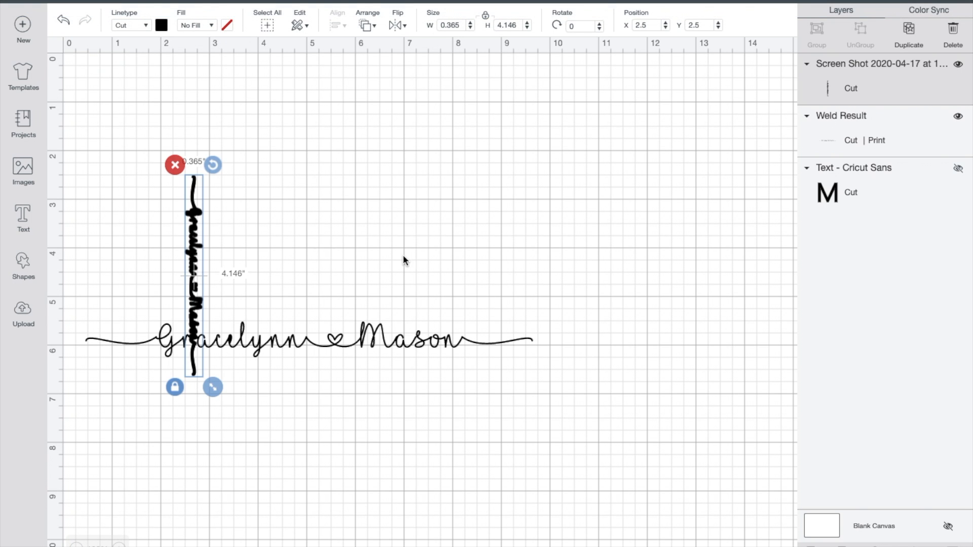
pyautogui.click(958, 168)
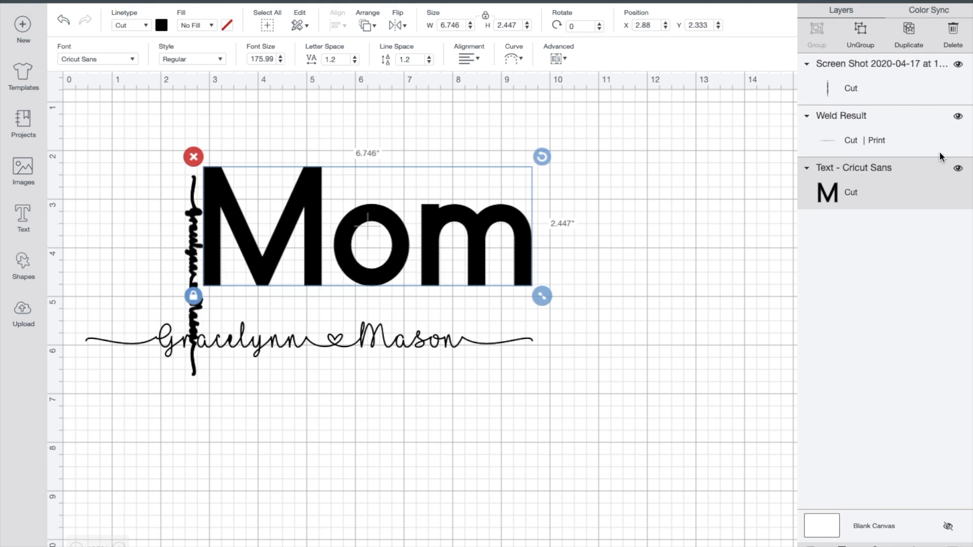
# Step: Move the thickened names below the thin script names and rotate them to about 269.43° so they read horizontally
pyautogui.moveTo(187, 248); pyautogui.dragTo(289, 413)
pyautogui.moveTo(314, 330); pyautogui.dragTo(137, 425)
pyautogui.moveTo(141, 422); pyautogui.dragTo(142, 413)
# Step: Match the thickened names to the thin ones with X position 0.431 in and width 9.25 in, and place them directly underneath
pyautogui.click(337, 342)
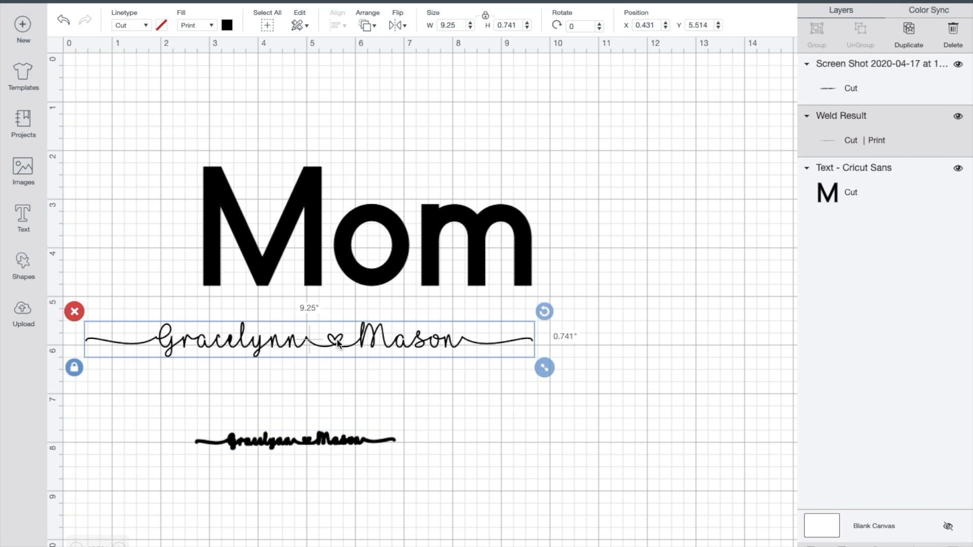
pyautogui.click(329, 439)
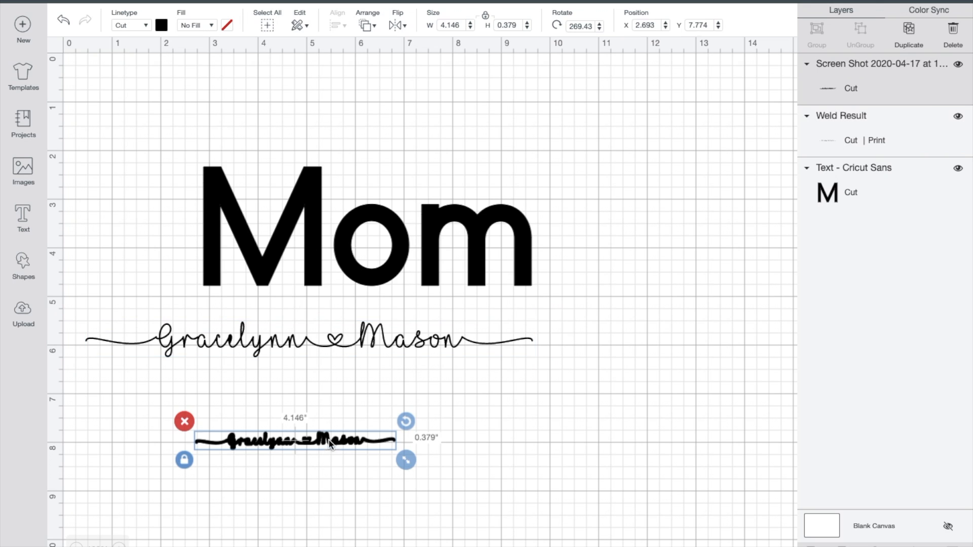
pyautogui.click(651, 25)
pyautogui.write('.431')
pyautogui.press('Return')
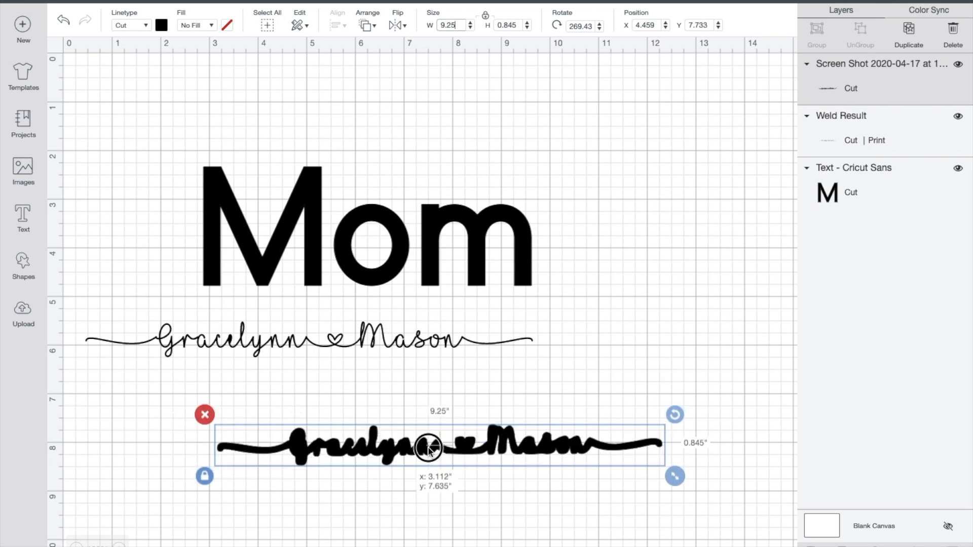
pyautogui.moveTo(413, 446); pyautogui.dragTo(310, 409)
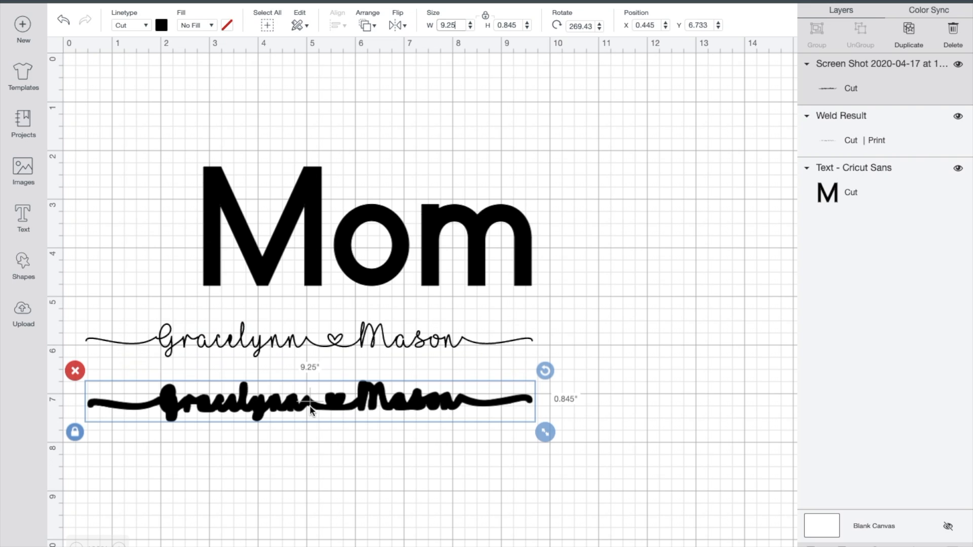
# Step: Change the thin script names from Print to No Fill and set their cut material color to light blue
pyautogui.click(316, 345)
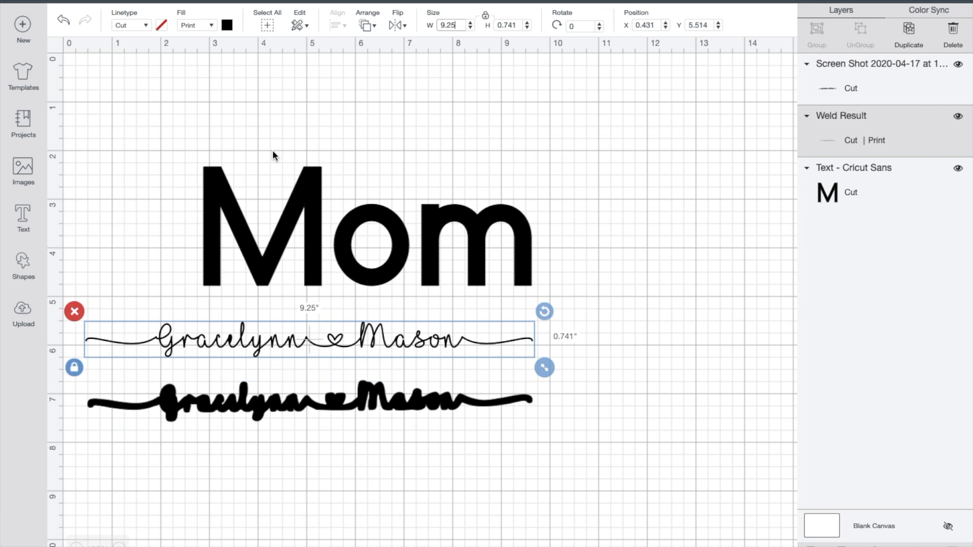
pyautogui.click(226, 25)
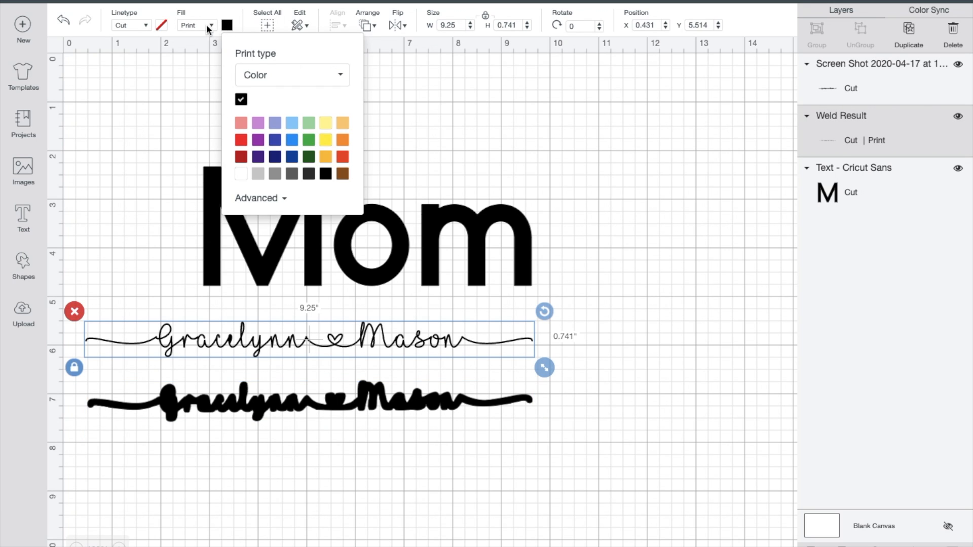
pyautogui.click(207, 25)
pyautogui.click(202, 40)
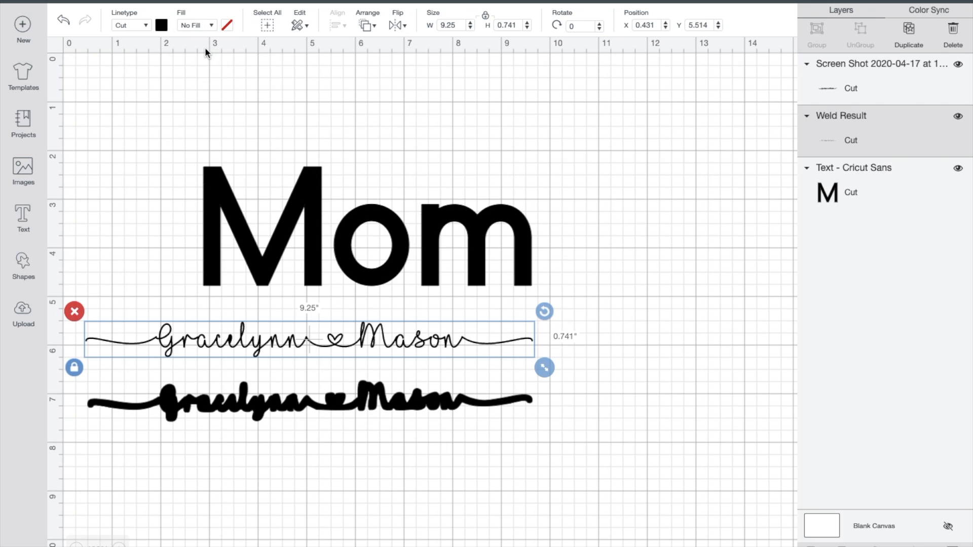
pyautogui.click(162, 24)
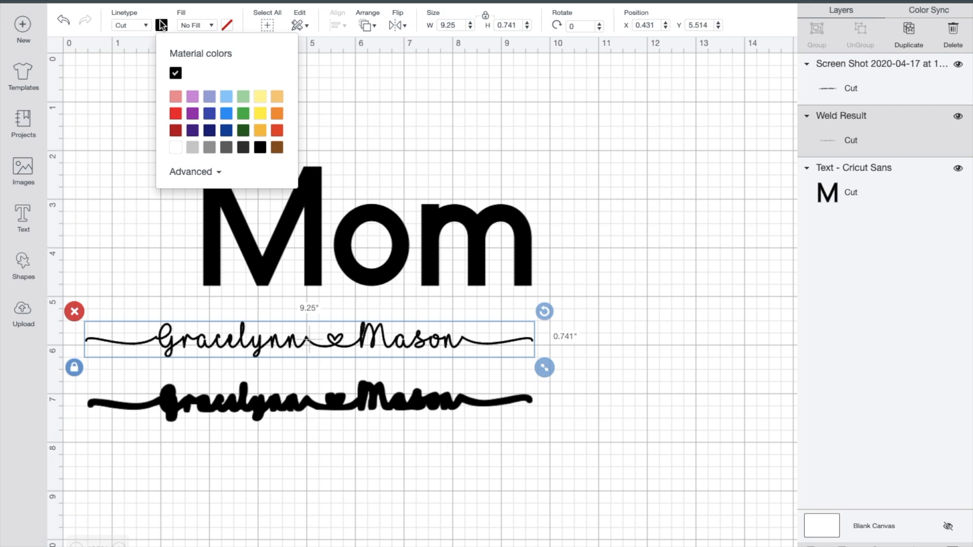
pyautogui.click(226, 104)
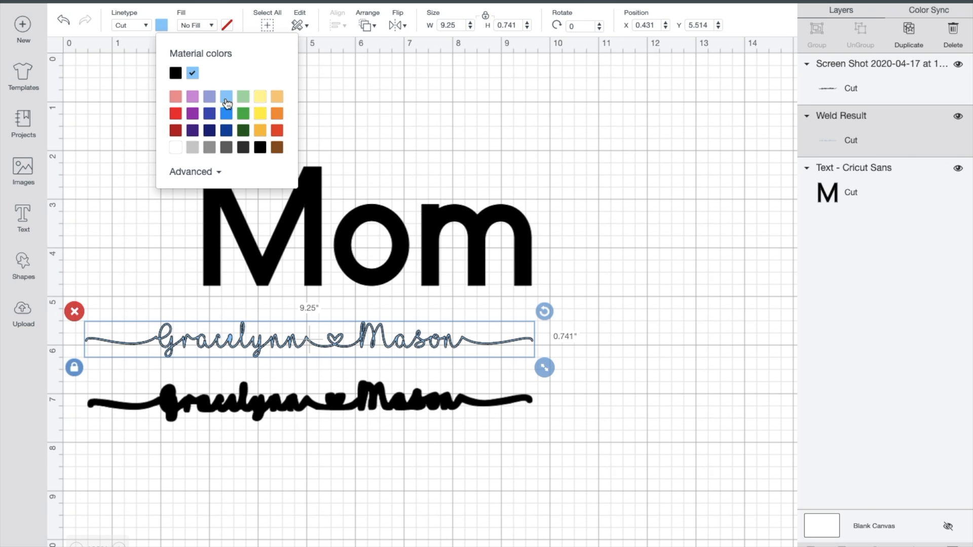
# Step: Lay the light blue names over the thickened names, bring them to the front, and fine-tune them to about X 0.44, Y 6.76 in
pyautogui.moveTo(309, 344); pyautogui.dragTo(309, 406)
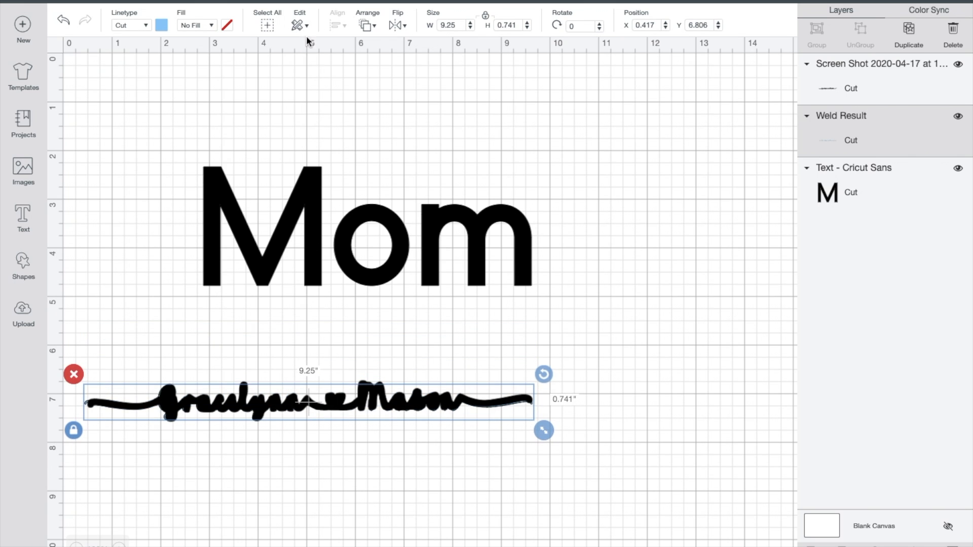
pyautogui.click(366, 26)
pyautogui.click(380, 104)
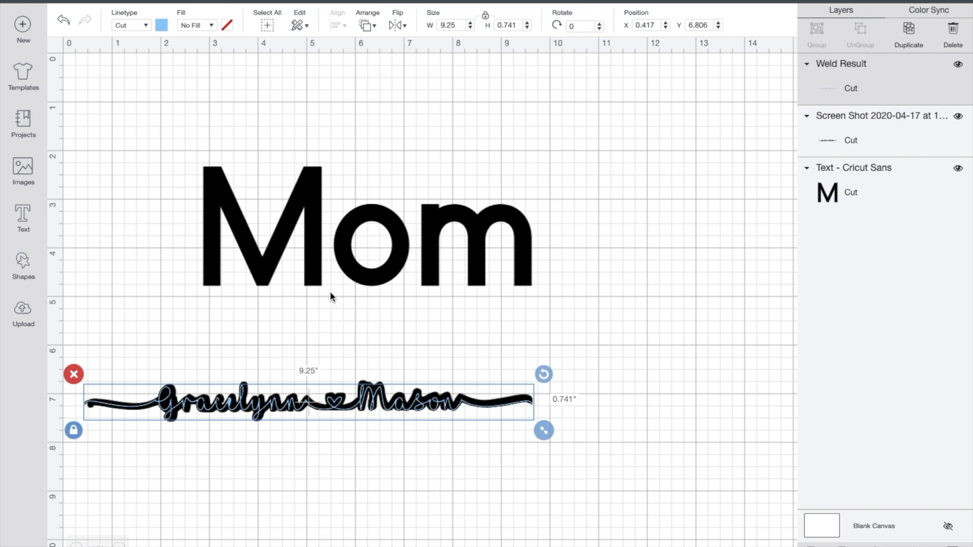
pyautogui.moveTo(307, 403); pyautogui.dragTo(303, 405)
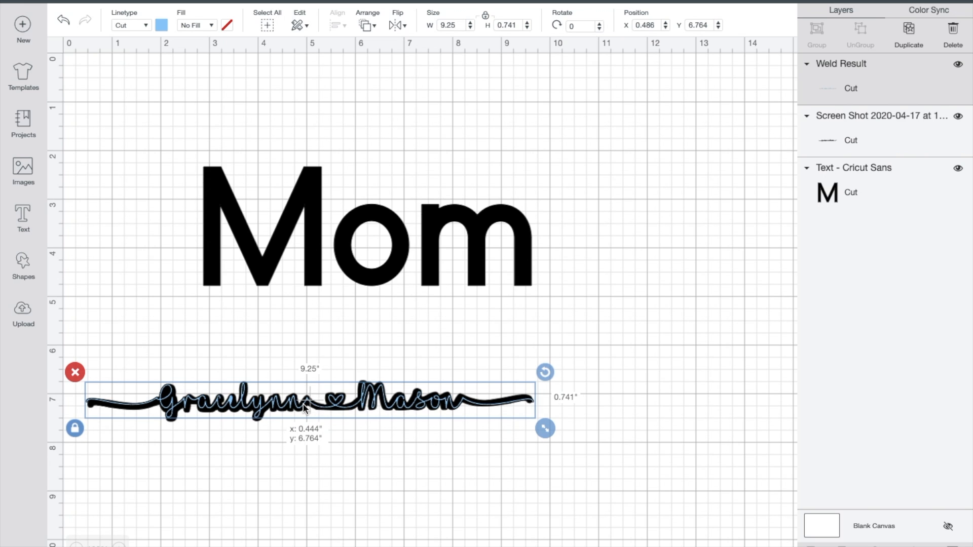
# Step: Move the light blue names aside near the 9.5 in mark and place the thickened names across the middle of "Mom"
pyautogui.click(309, 429)
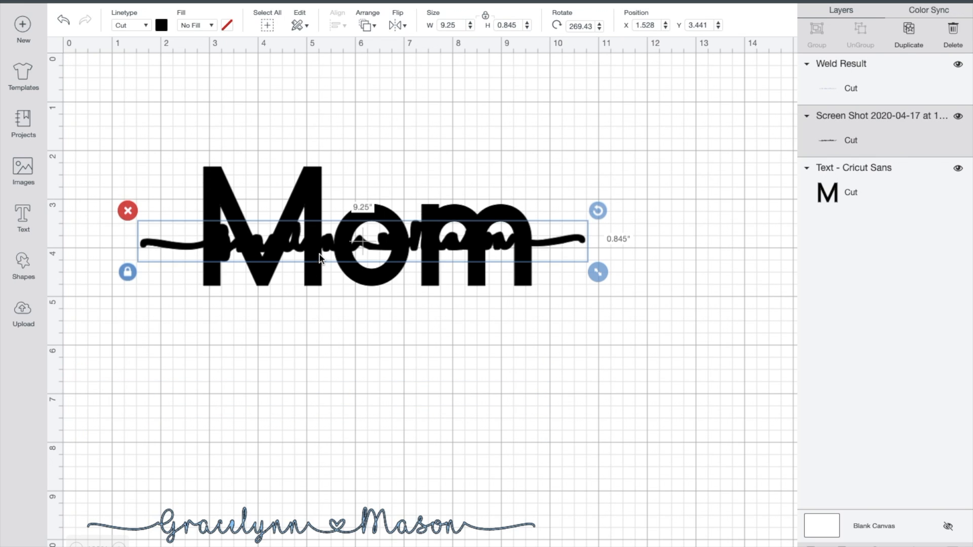
pyautogui.click(342, 316)
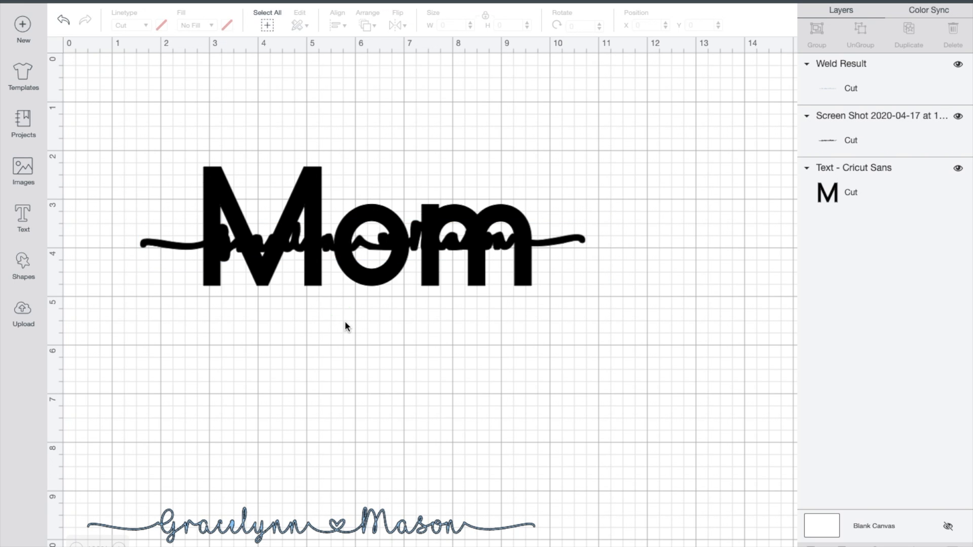
pyautogui.rightClick(344, 263)
pyautogui.click(282, 344)
# Step: Center the thickened names and the "Mom" text horizontally on each other
pyautogui.moveTo(280, 343); pyautogui.dragTo(362, 162)
pyautogui.click(343, 17)
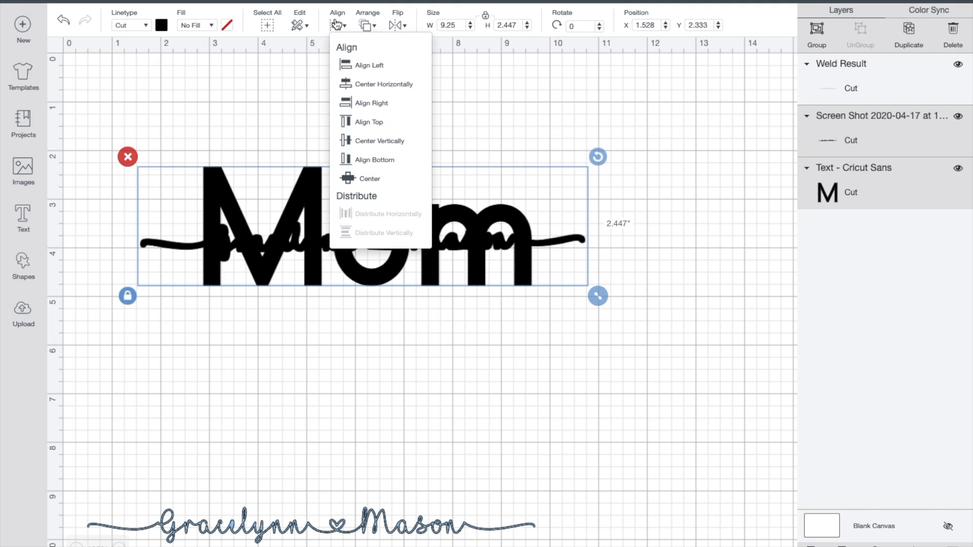
pyautogui.click(361, 82)
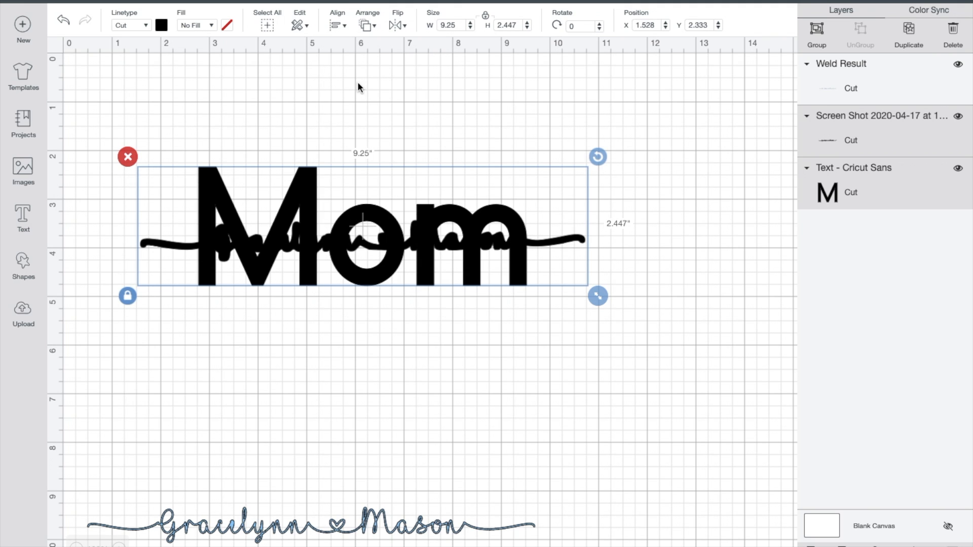
pyautogui.click(336, 25)
pyautogui.click(358, 87)
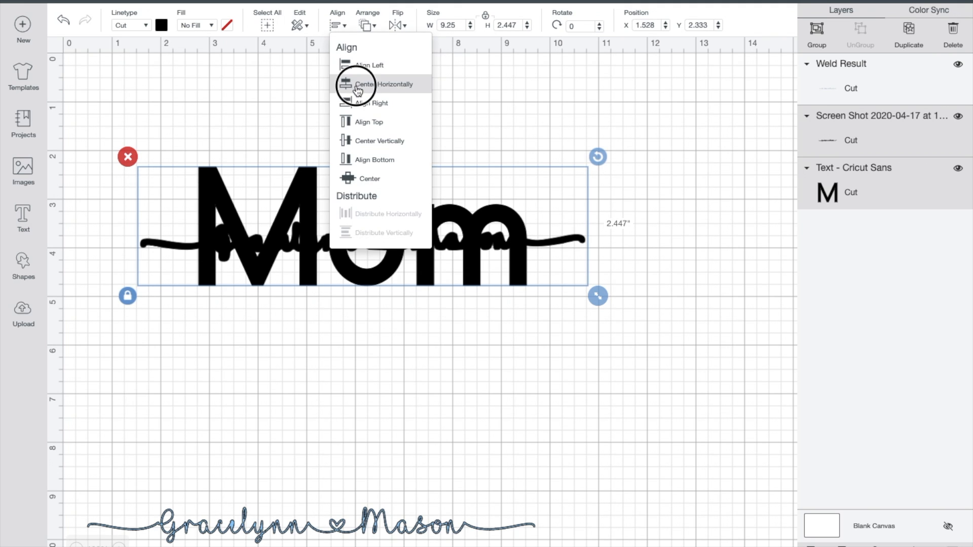
pyautogui.click(427, 351)
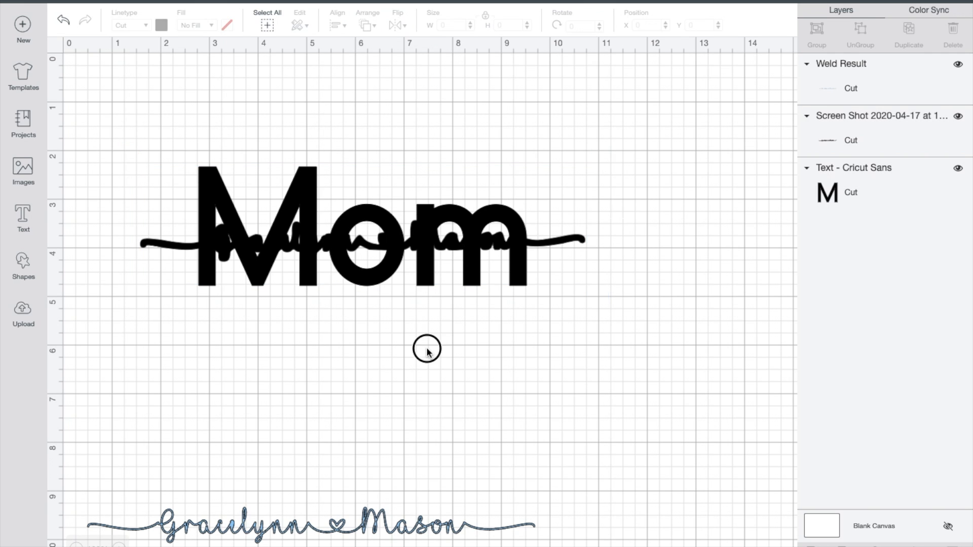
# Step: Shift the thickened names left to about X 1.21 in and center them horizontally with "Mom" again
pyautogui.click(555, 246)
pyautogui.moveTo(555, 246)
pyautogui.mouseDown()
pyautogui.moveTo(532, 350)
pyautogui.moveTo(539, 363)
pyautogui.moveTo(541, 223)
pyautogui.moveTo(540, 245)
pyautogui.mouseUp()
pyautogui.moveTo(448, 337); pyautogui.dragTo(442, 169)
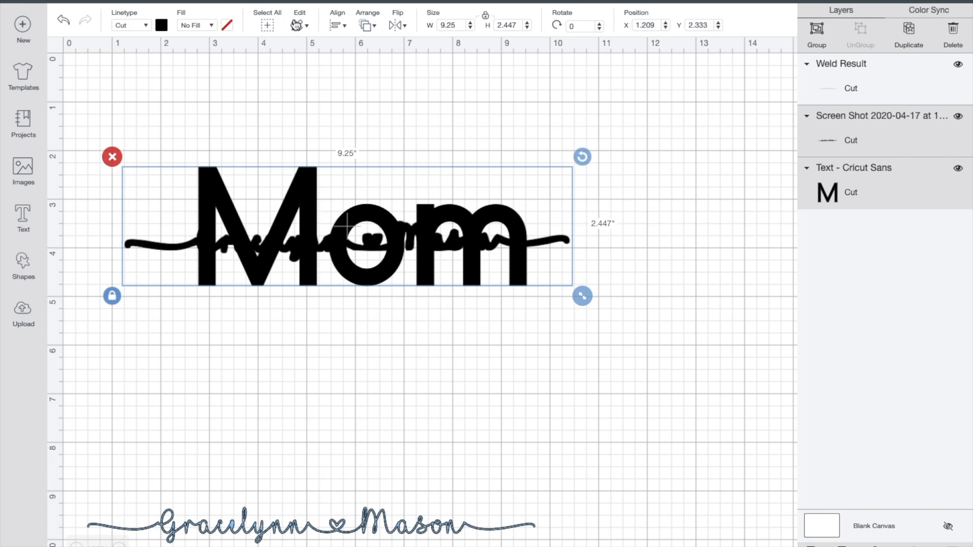
pyautogui.click(337, 28)
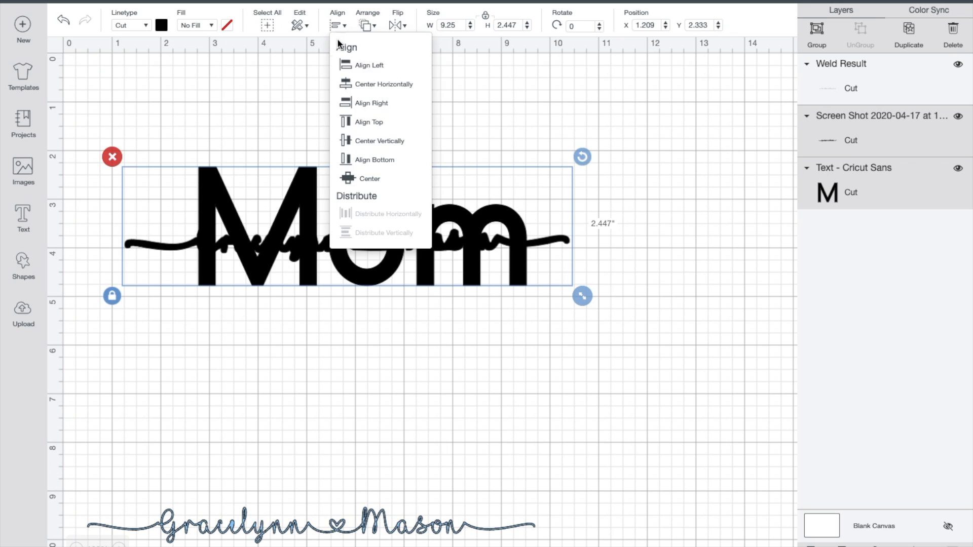
pyautogui.click(349, 86)
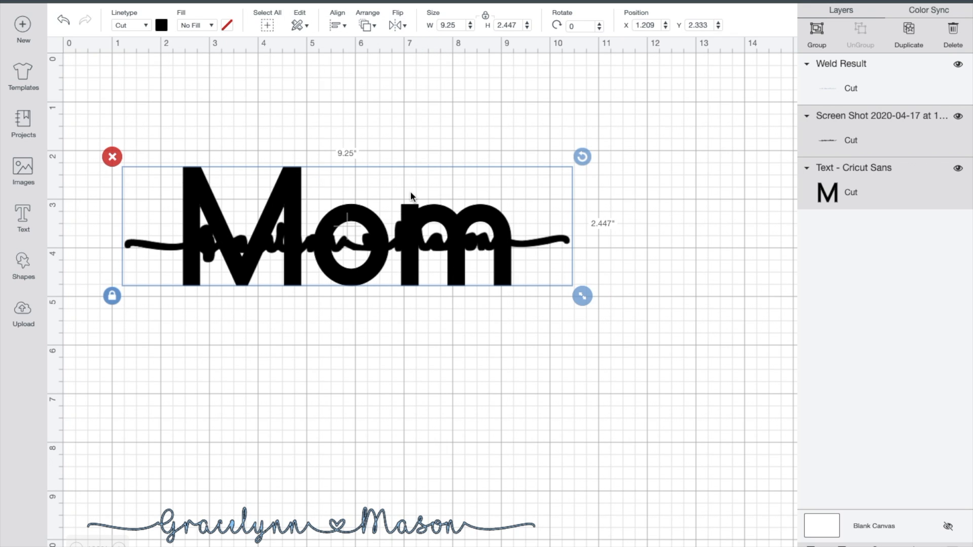
# Step: Slice "Mom" with the thickened names and delete the overlapping slice and the leftover outer name strokes
pyautogui.moveTo(574, 411); pyautogui.dragTo(408, 135)
pyautogui.click(813, 542)
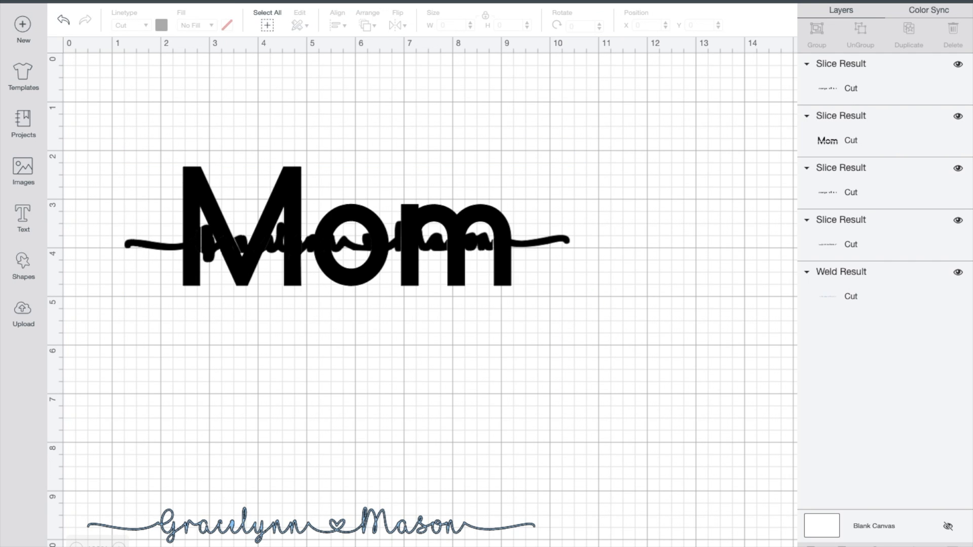
pyautogui.moveTo(414, 248); pyautogui.dragTo(412, 330)
pyautogui.press('Delete')
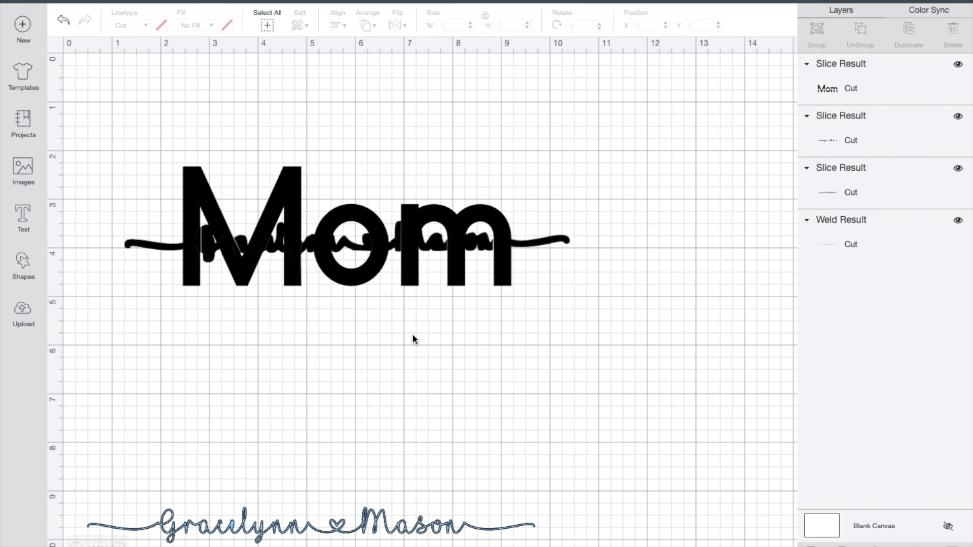
pyautogui.click(532, 241)
pyautogui.press('Delete')
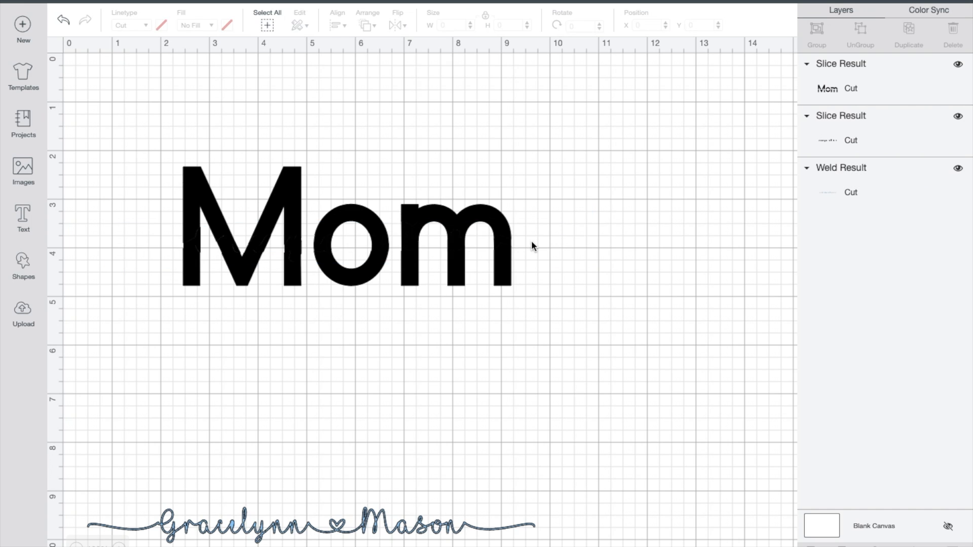
# Step: Move the sliced "Mom" down and delete the remaining cut-out name fragments
pyautogui.moveTo(507, 246); pyautogui.dragTo(507, 330)
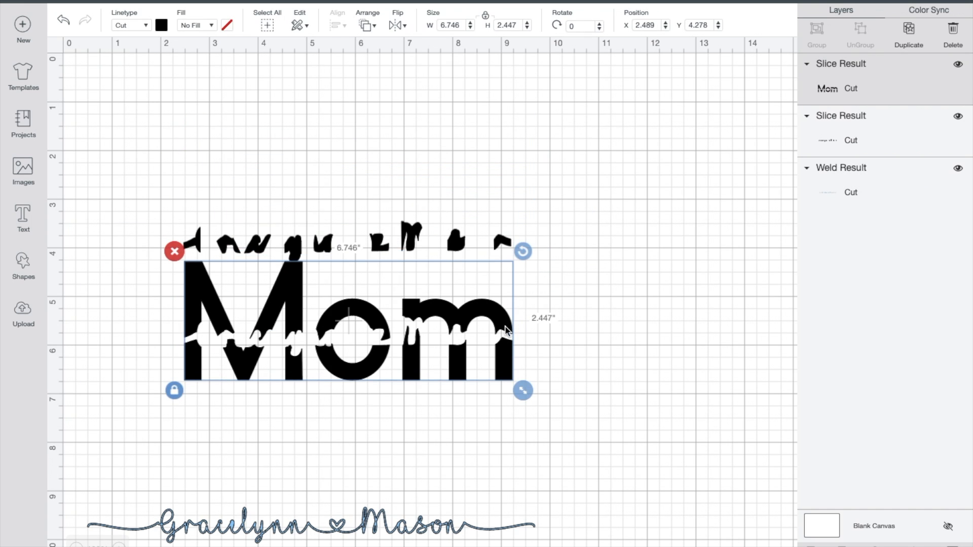
pyautogui.click(408, 236)
pyautogui.press('Delete')
# Step: Fit the light blue names into the cut-out gap across "Mom" and send them to the front, with both layers selected
pyautogui.moveTo(429, 308); pyautogui.dragTo(434, 210)
pyautogui.moveTo(337, 532); pyautogui.dragTo(380, 247)
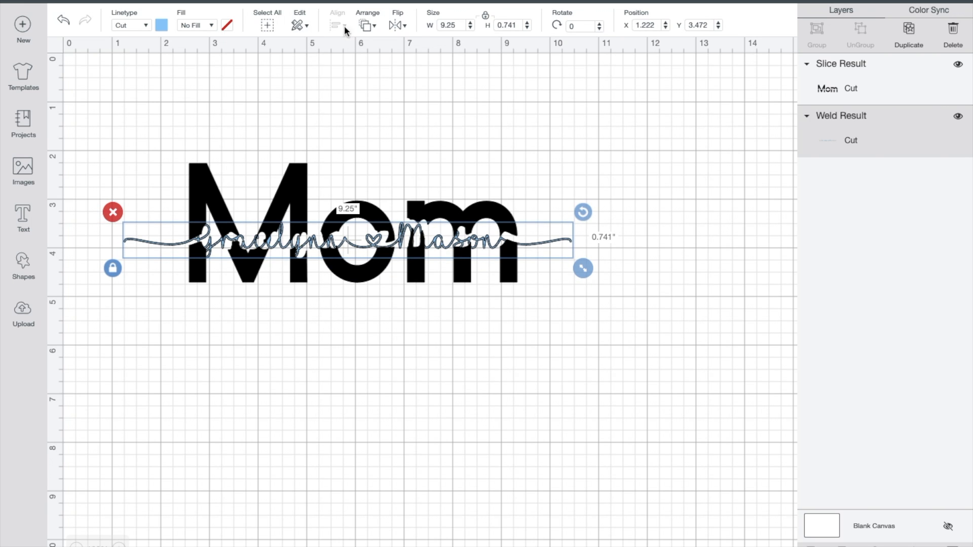
pyautogui.click(366, 26)
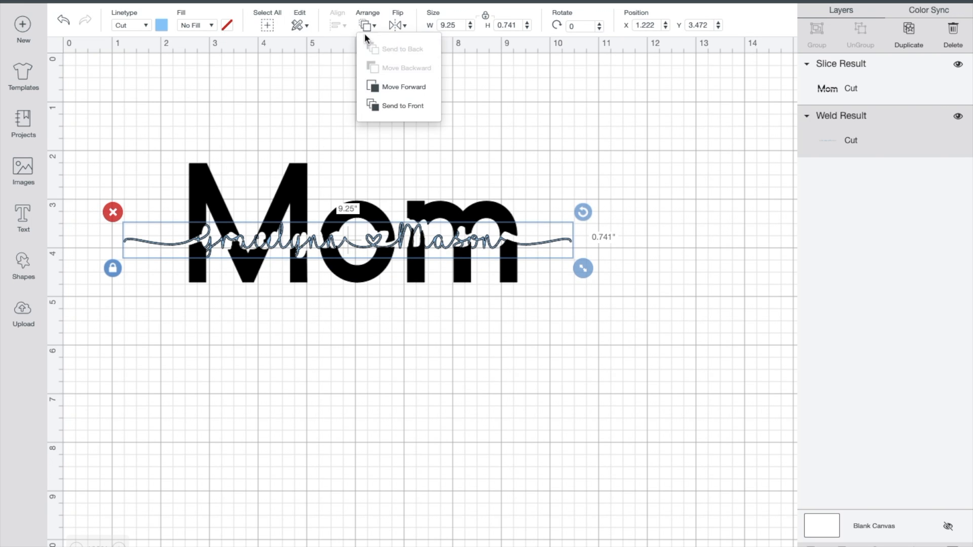
pyautogui.click(381, 104)
pyautogui.moveTo(346, 350); pyautogui.dragTo(372, 208)
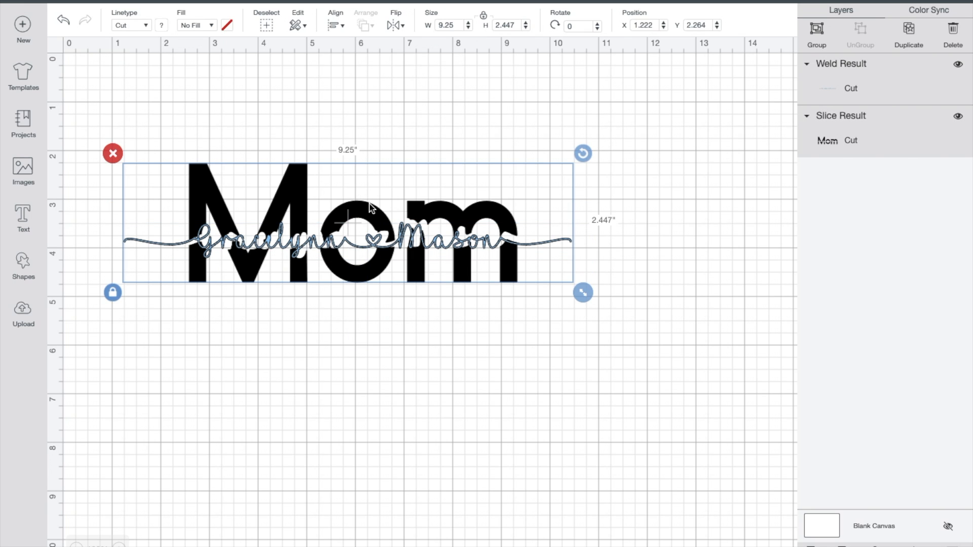
# Step: Center the light blue names and the sliced "Mom" horizontally on each other, then clear the selection
pyautogui.click(338, 26)
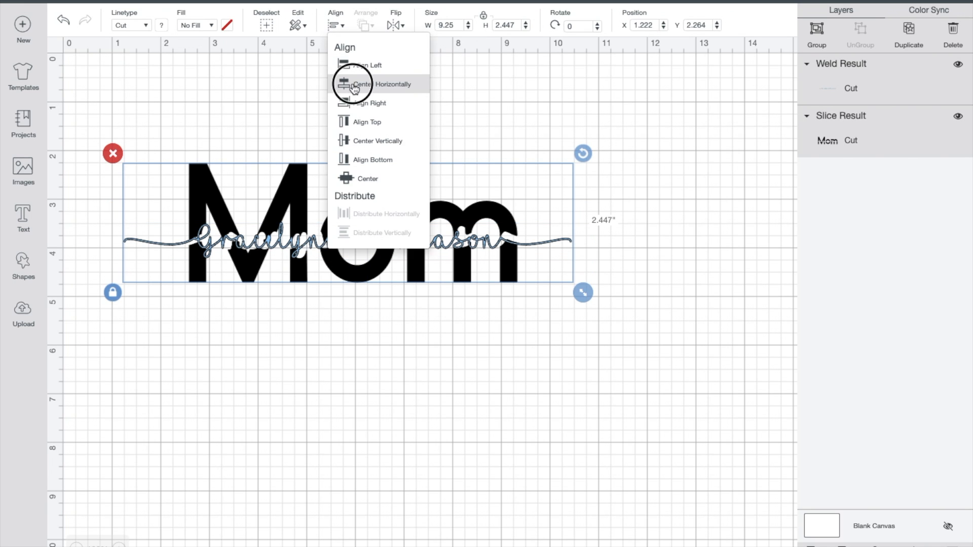
pyautogui.click(353, 86)
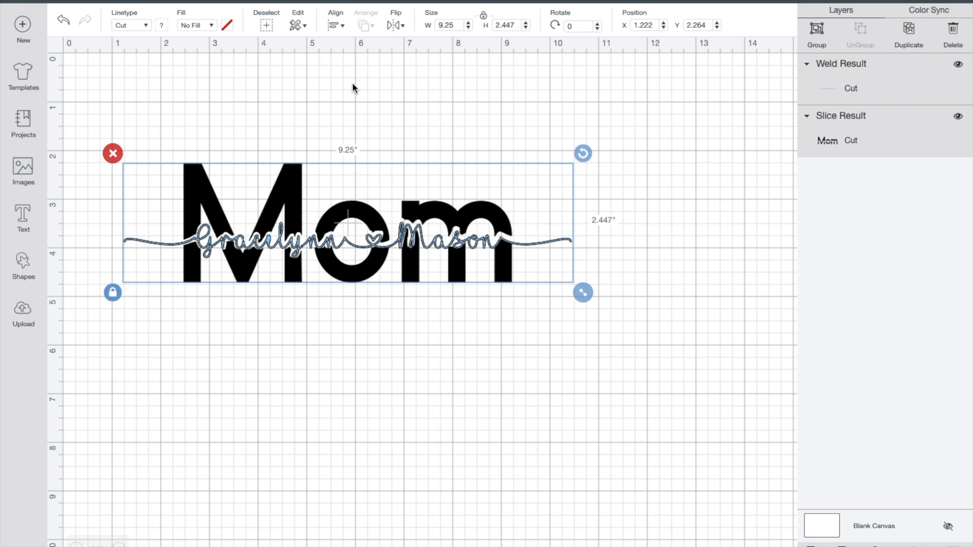
pyautogui.click(374, 333)
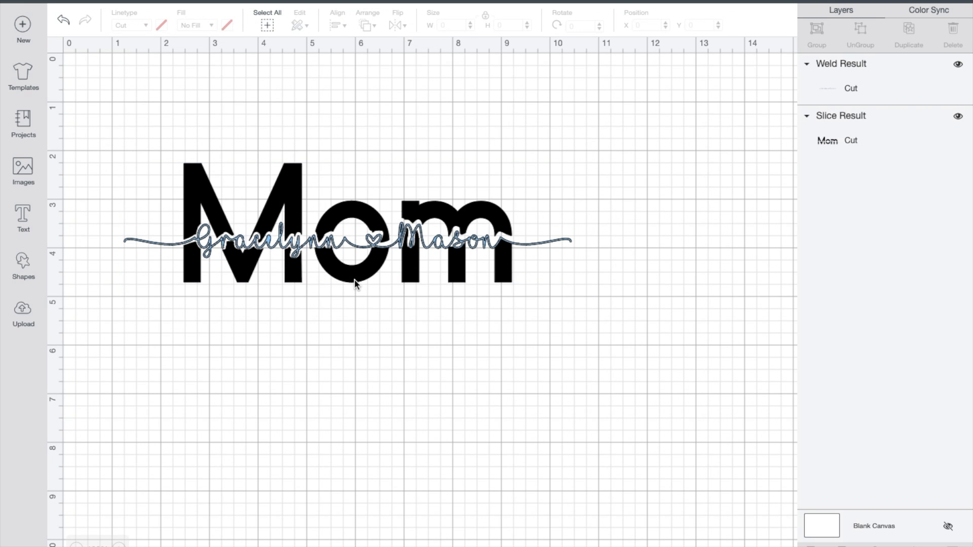
# Step: Nudge the sliced "Mom" down to about Y 2.31 in so its gap sits evenly around the names
pyautogui.moveTo(353, 278); pyautogui.dragTo(352, 281)
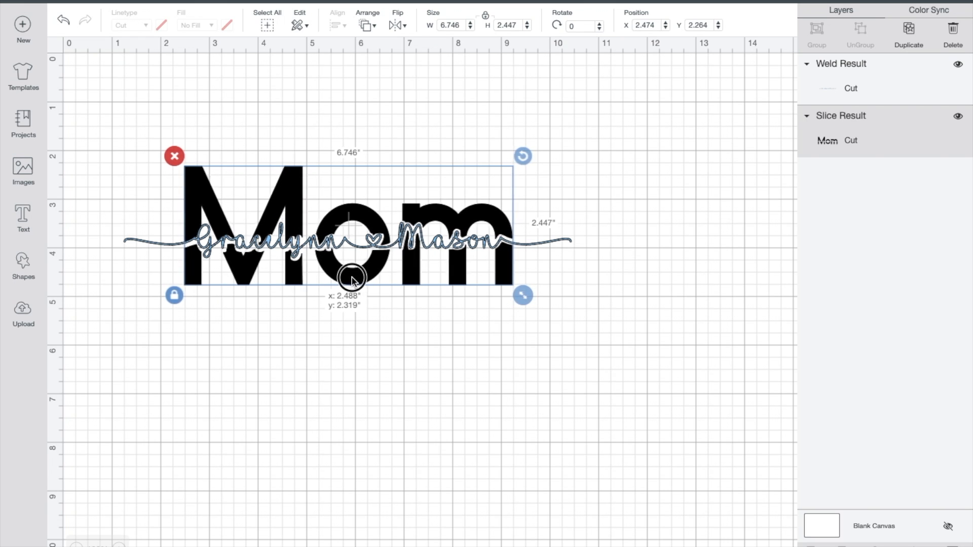
pyautogui.moveTo(352, 280); pyautogui.dragTo(352, 278)
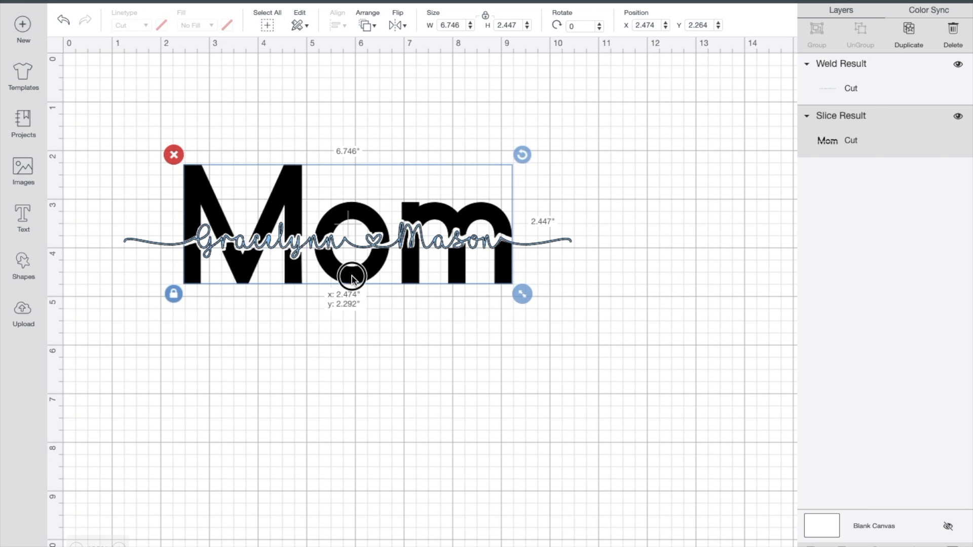
pyautogui.moveTo(351, 280); pyautogui.dragTo(354, 281)
pyautogui.click(356, 351)
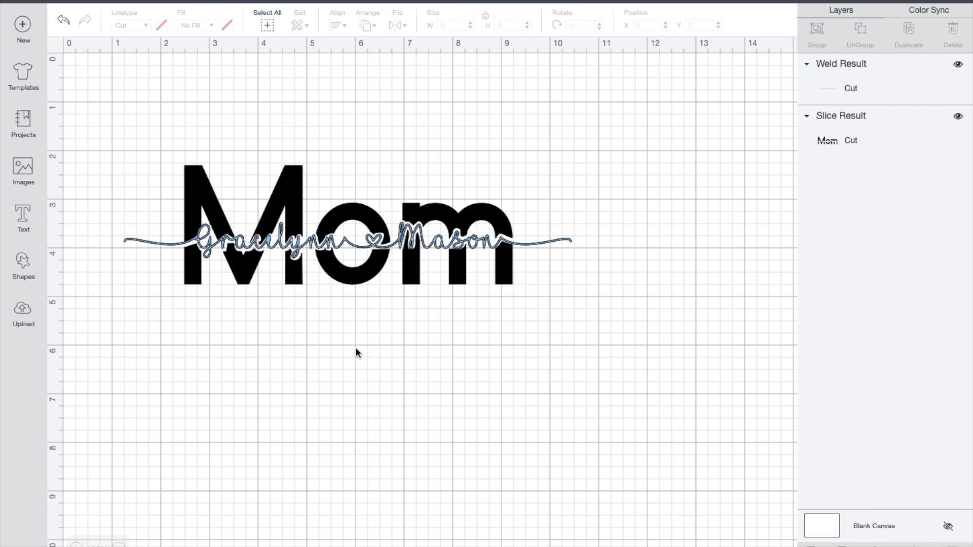
# Step: Select both the names and the sliced "Mom" and group them into one object
pyautogui.rightClick(356, 351)
pyautogui.click(434, 188)
pyautogui.rightClick(434, 186)
pyautogui.click(451, 268)
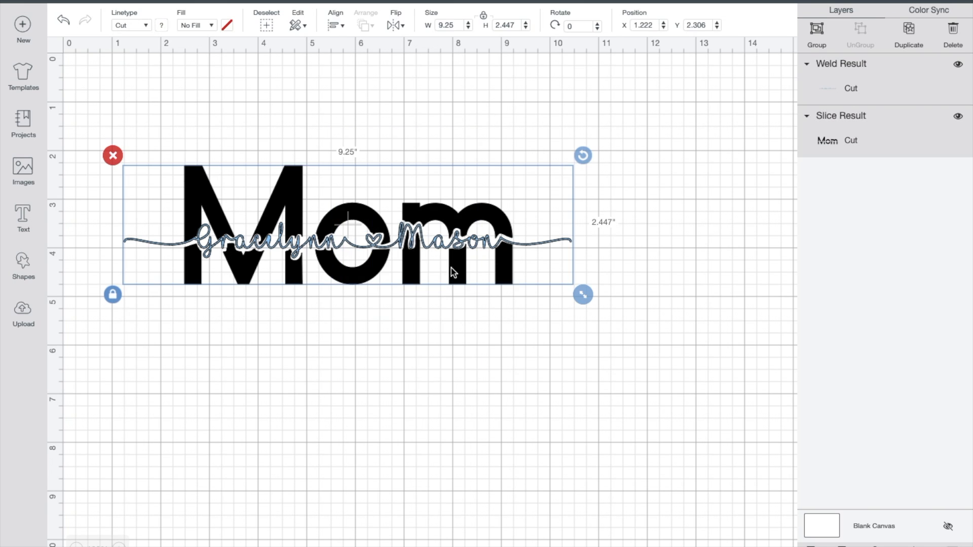
pyautogui.click(819, 31)
# Step: Enlarge the grouped design proportionally to about 12 in wide, move it slightly up and left, and deselect it
pyautogui.moveTo(582, 301); pyautogui.dragTo(730, 378)
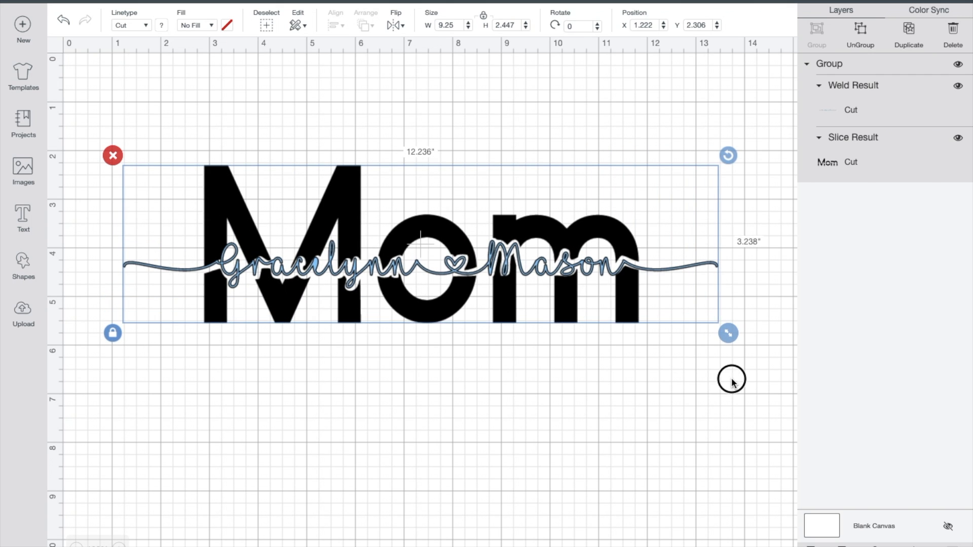
pyautogui.moveTo(567, 301); pyautogui.dragTo(525, 285)
pyautogui.click(501, 394)
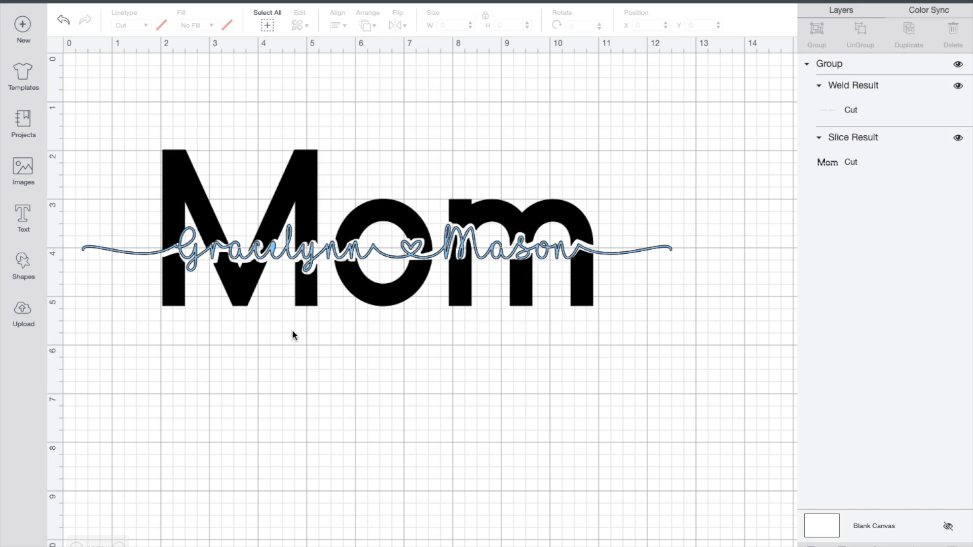